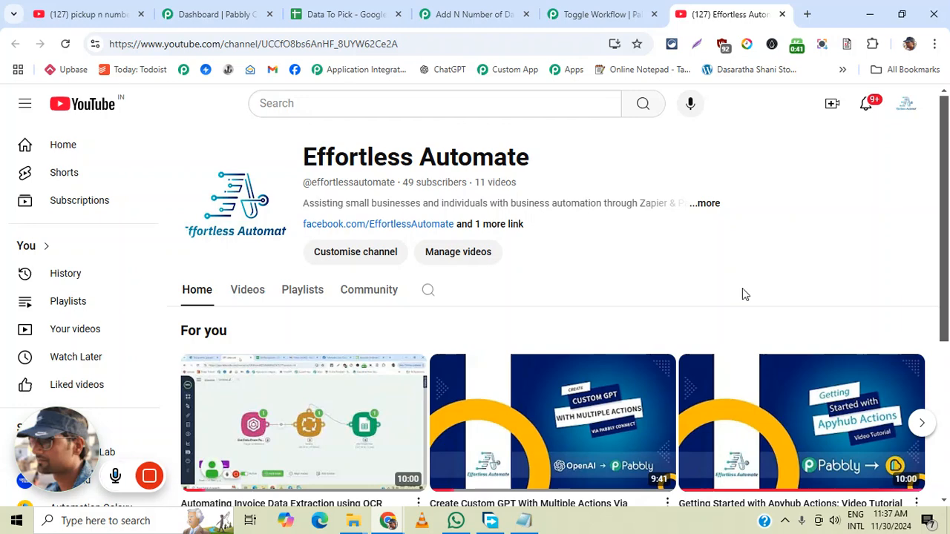
- Review the Records and Range sheets of the Data To Pick spreadsheet and the Add N Number of Data EveryMinute workflow in Pabbly Connect
{"action": "left_click", "coordinate": [334, 20]}
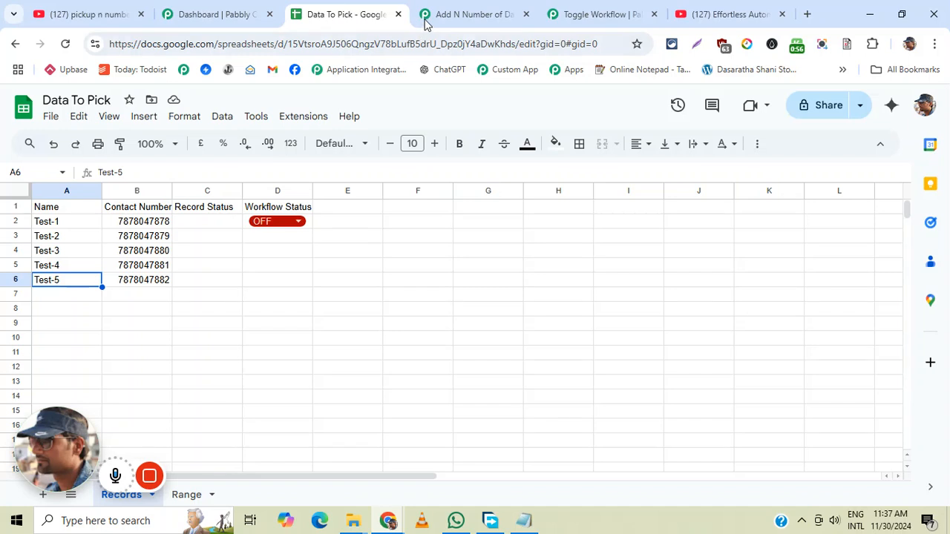
{"action": "left_click", "coordinate": [469, 12]}
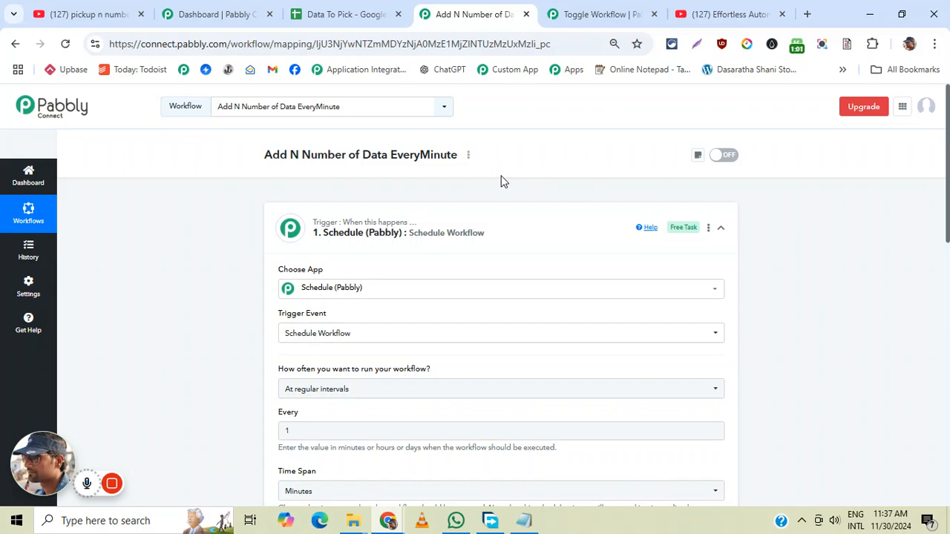
{"action": "left_click", "coordinate": [364, 12]}
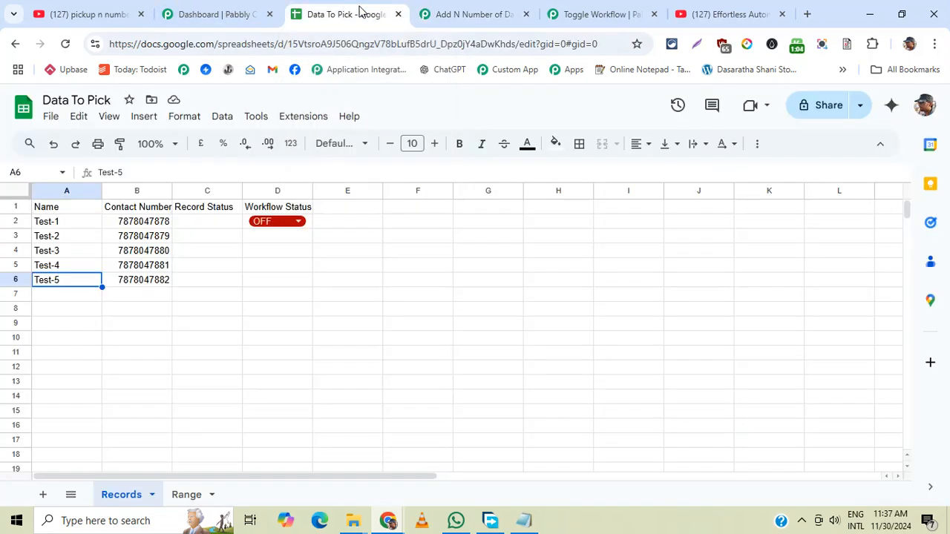
{"action": "left_click", "coordinate": [189, 496]}
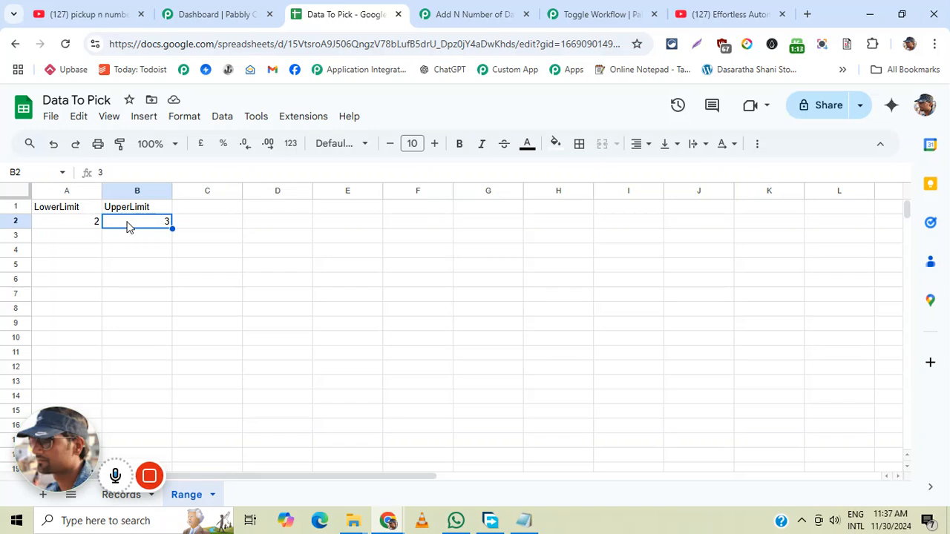
{"action": "left_click", "coordinate": [123, 495]}
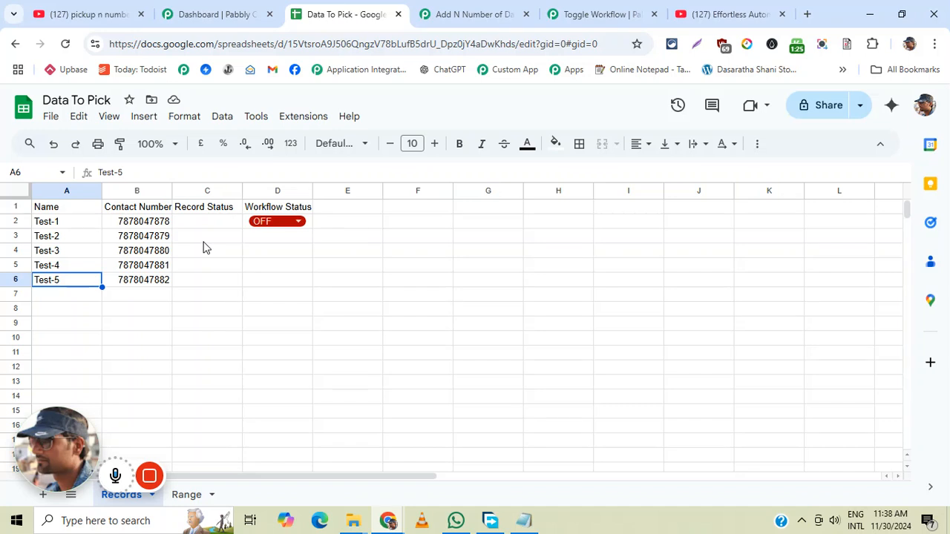
{"action": "left_click", "coordinate": [186, 494]}
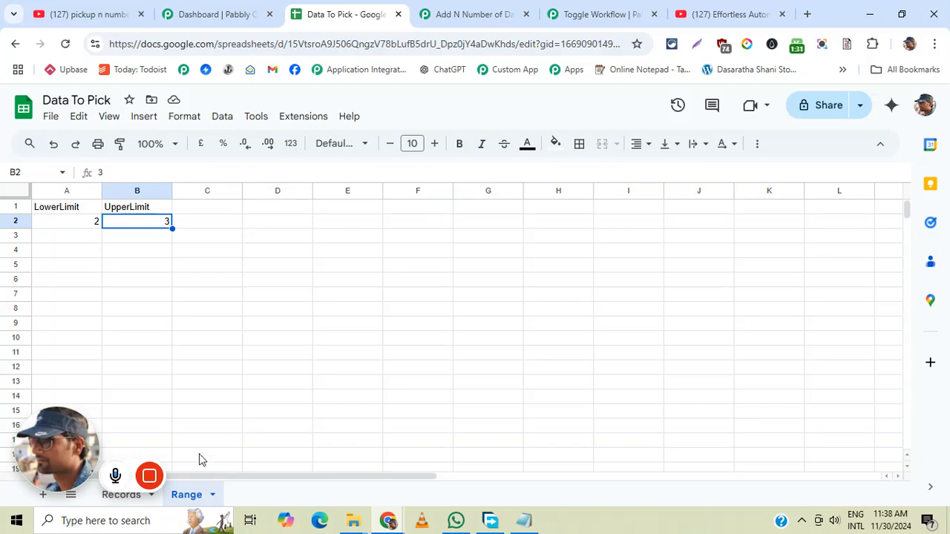
{"action": "left_click", "coordinate": [108, 498]}
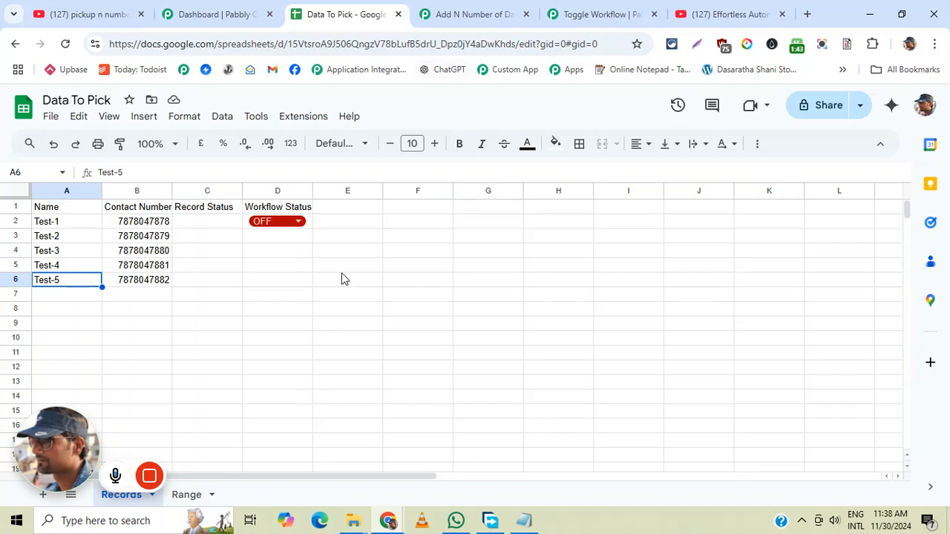
- Set the Workflow Status in the Records sheet to ON, reload the Pabbly Connect workflow page, and return to the spreadsheet
{"action": "left_click", "coordinate": [296, 223]}
{"action": "left_click", "coordinate": [259, 264]}
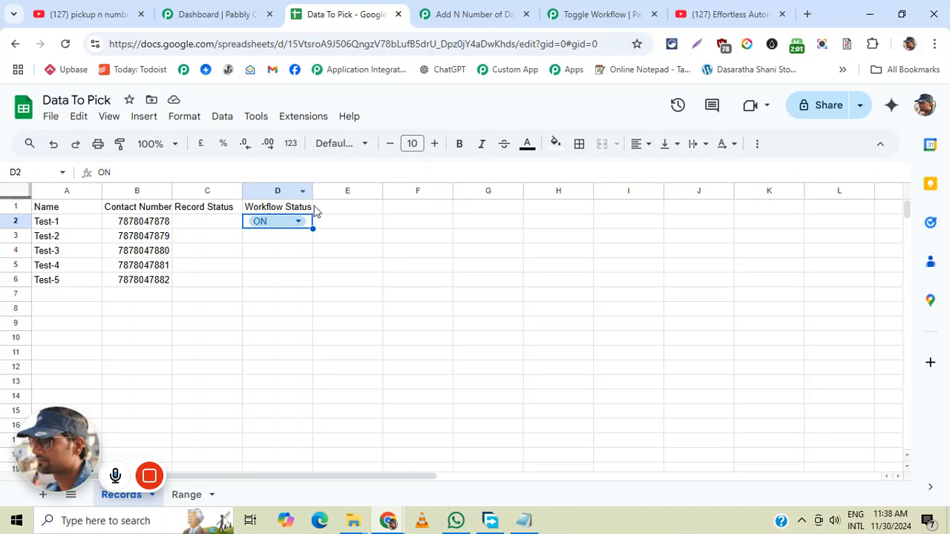
{"action": "left_click", "coordinate": [480, 23]}
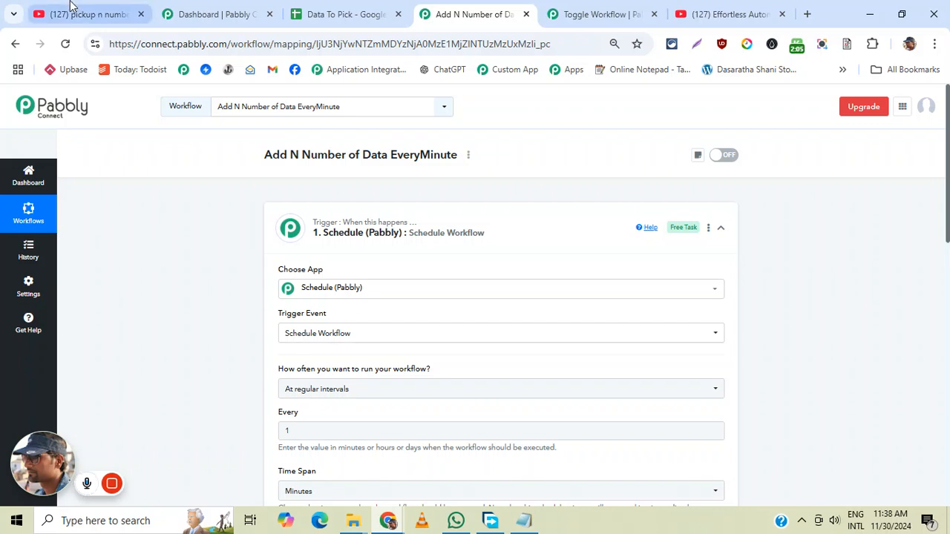
{"action": "left_click", "coordinate": [66, 45]}
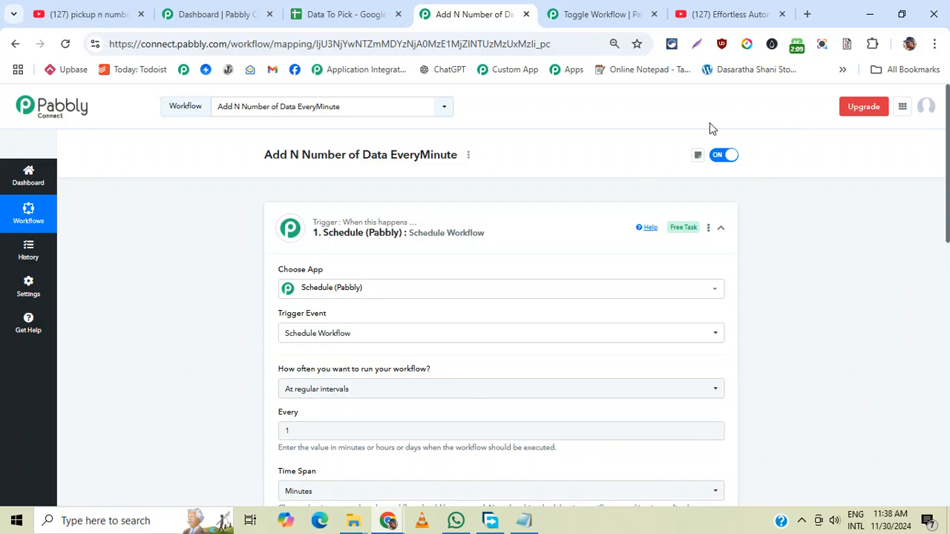
{"action": "left_click", "coordinate": [343, 17]}
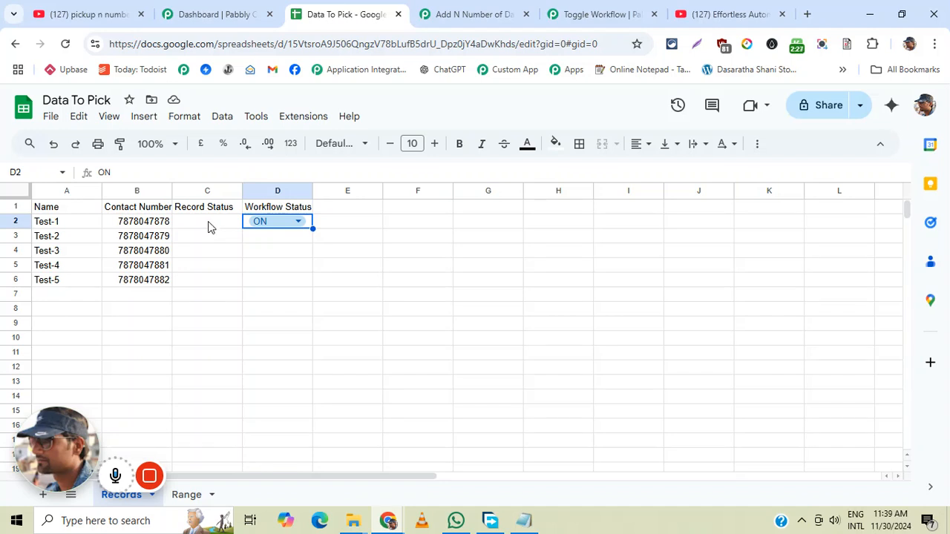
- Examine the workflow's step 2 Google Sheets Get Row(s) settings and received response, comparing them with the limits in the Range sheet
{"action": "left_click", "coordinate": [478, 11]}
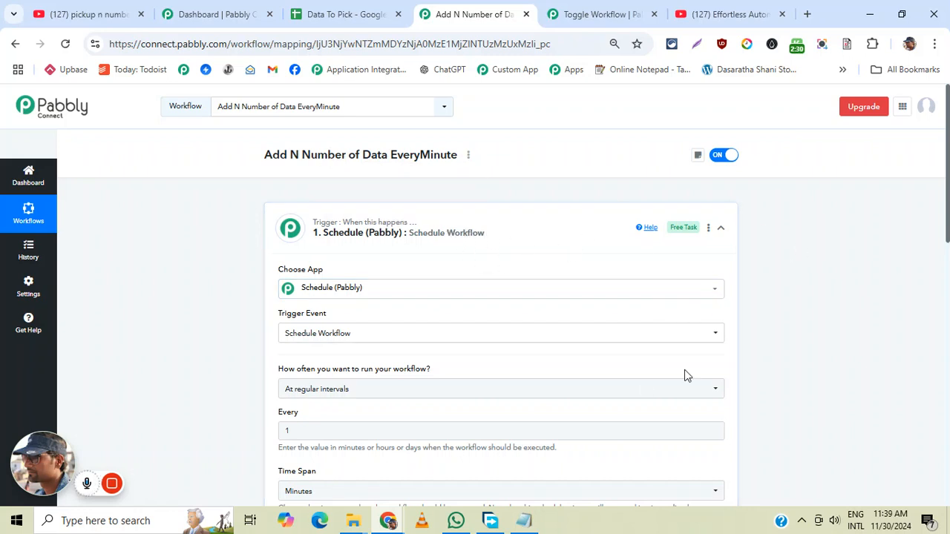
{"action": "scroll", "coordinate": [760, 308], "scroll_direction": "down", "scroll_amount": 1}
{"action": "scroll", "coordinate": [832, 292], "scroll_direction": "down", "scroll_amount": 4}
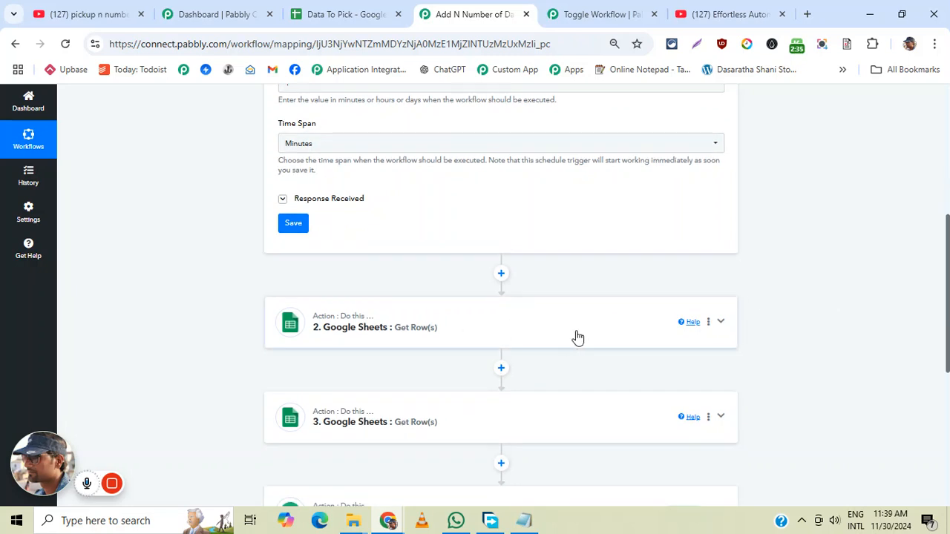
{"action": "left_click", "coordinate": [577, 337]}
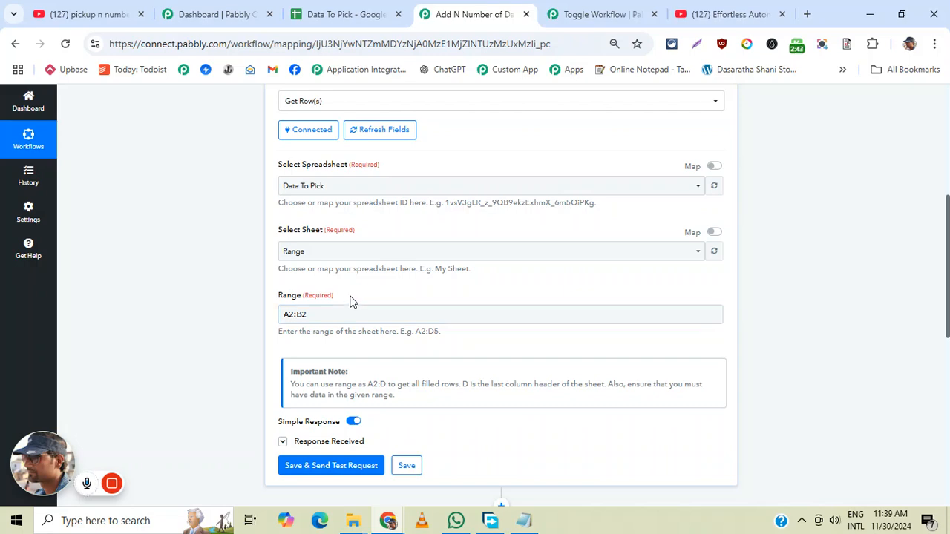
{"action": "left_click", "coordinate": [363, 11]}
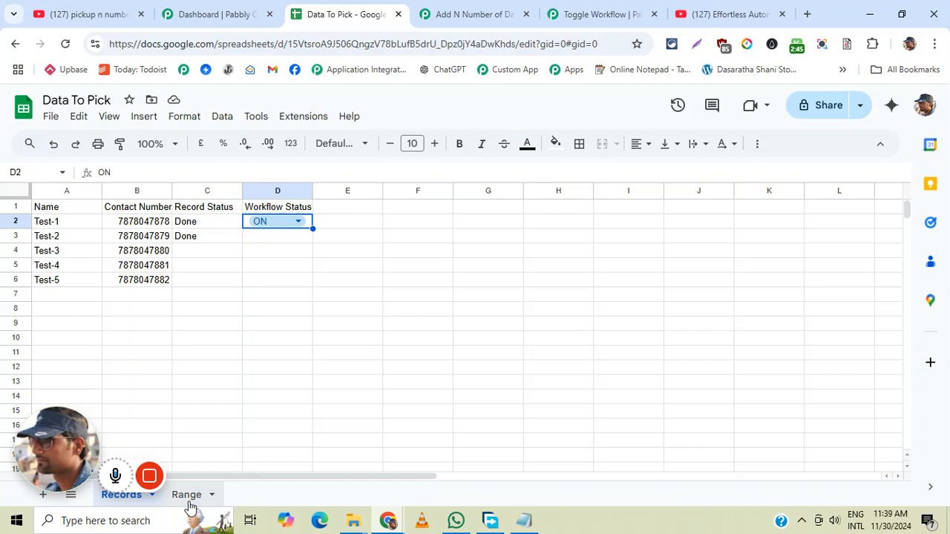
{"action": "left_click", "coordinate": [188, 498]}
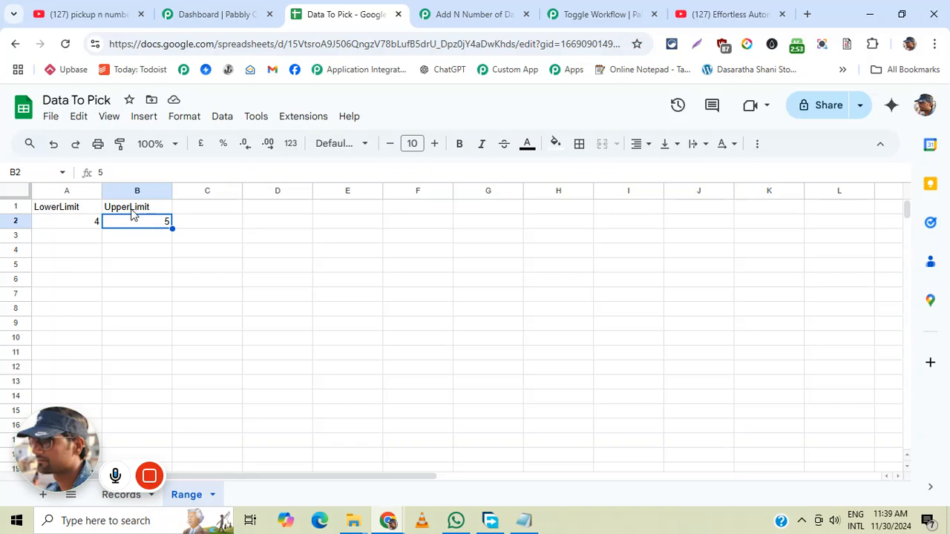
{"action": "left_click", "coordinate": [475, 16]}
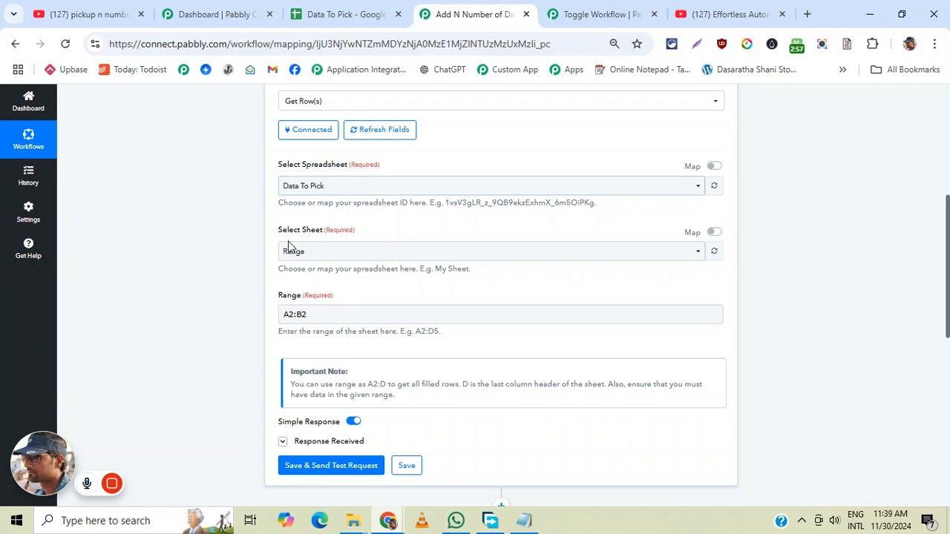
{"action": "scroll", "coordinate": [426, 346], "scroll_direction": "down", "scroll_amount": 2}
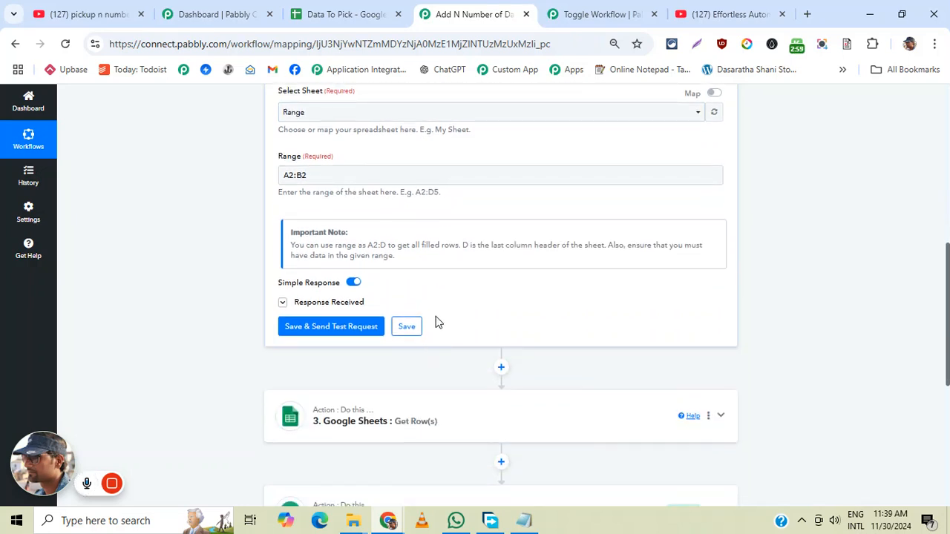
{"action": "left_click", "coordinate": [337, 303]}
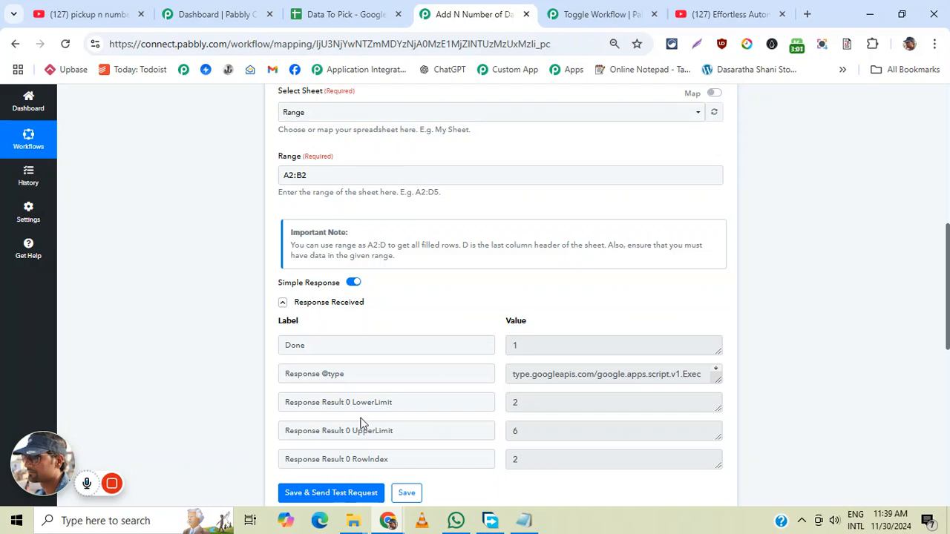
- Open the step 3 Google Sheets Get Row(s) action and compare its mapped range with the Records sheet
{"action": "scroll", "coordinate": [482, 408], "scroll_direction": "down", "scroll_amount": 4}
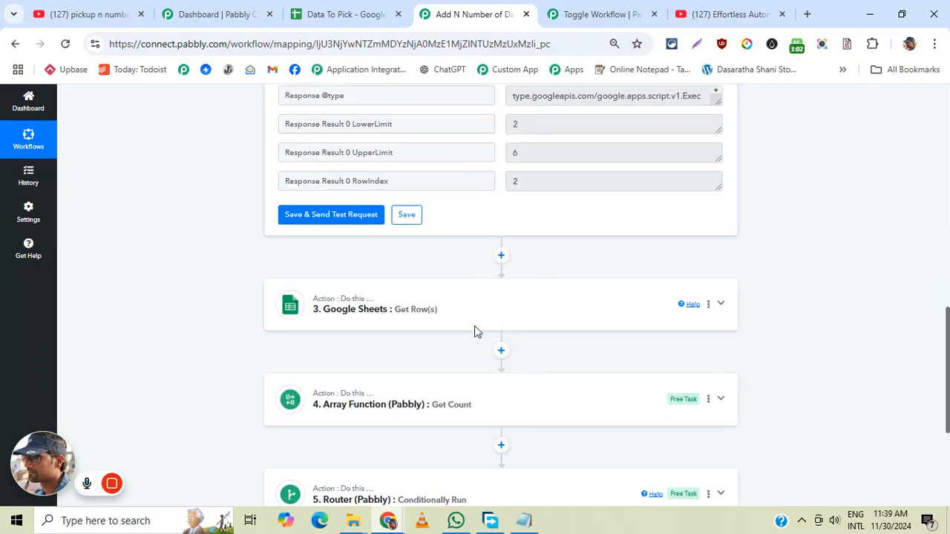
{"action": "left_click", "coordinate": [542, 314]}
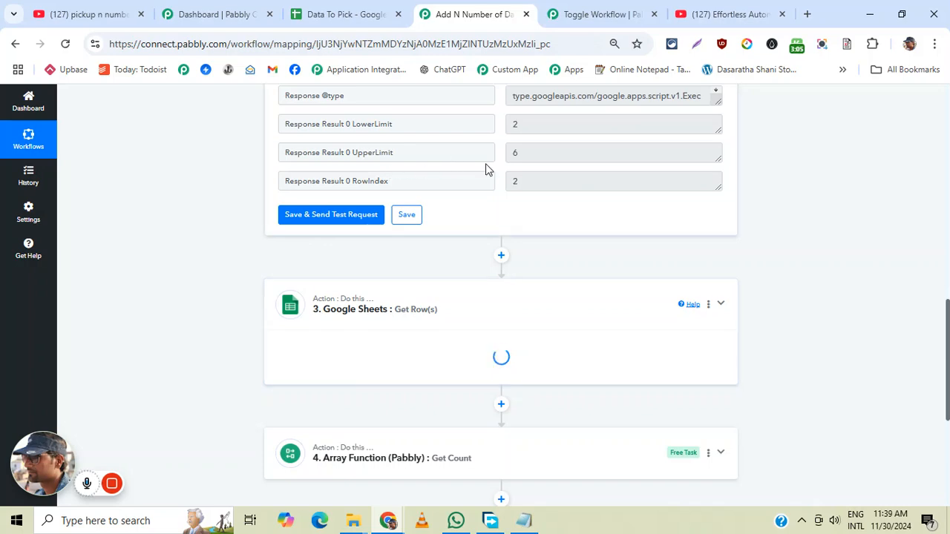
{"action": "scroll", "coordinate": [594, 259], "scroll_direction": "up", "scroll_amount": 5}
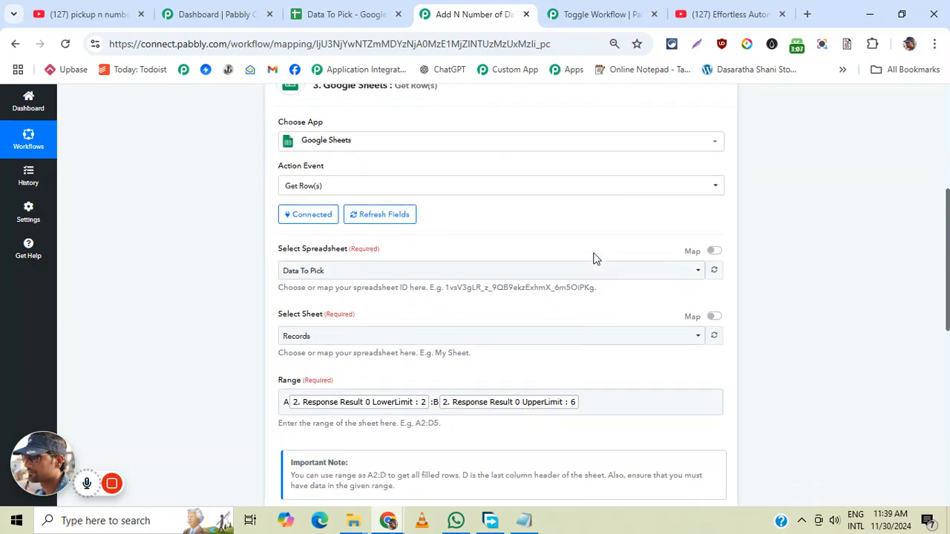
{"action": "scroll", "coordinate": [594, 259], "scroll_direction": "down", "scroll_amount": 1}
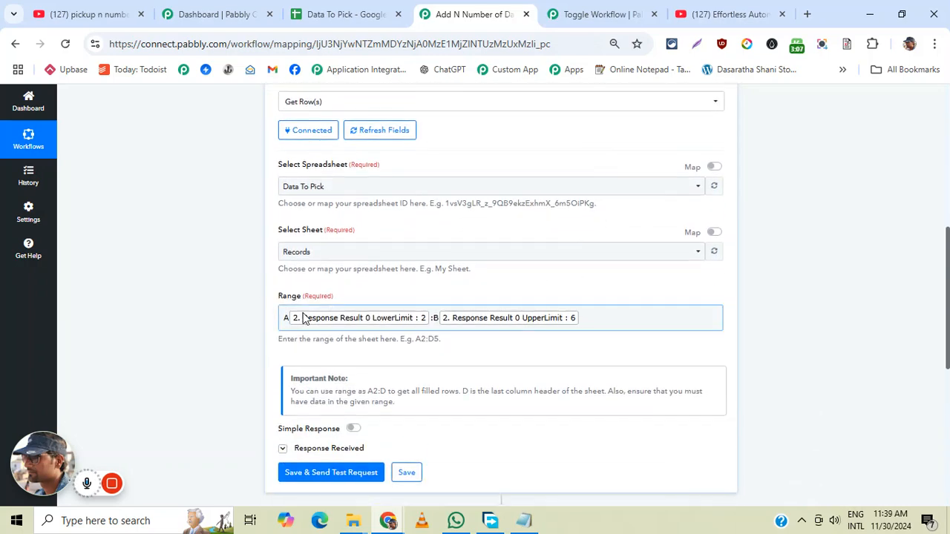
{"action": "left_click", "coordinate": [335, 16]}
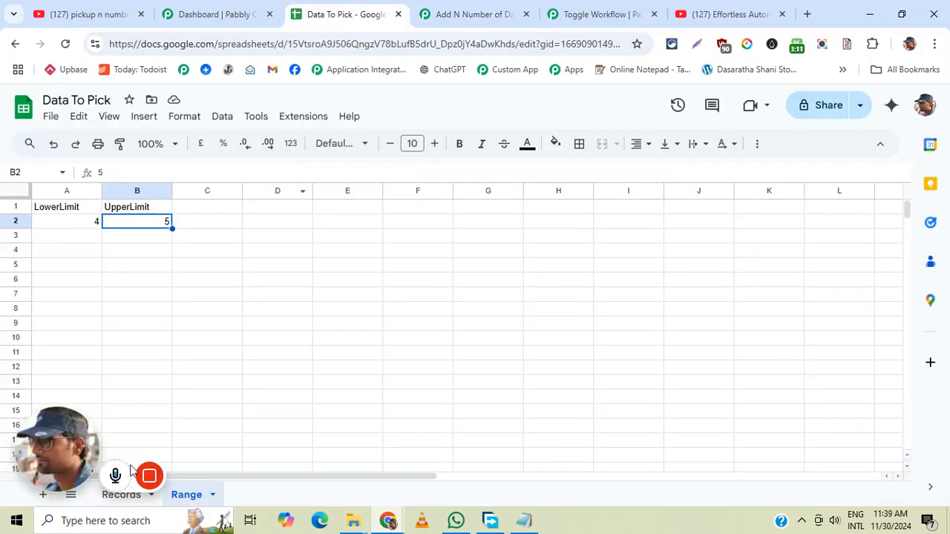
{"action": "left_click", "coordinate": [122, 497]}
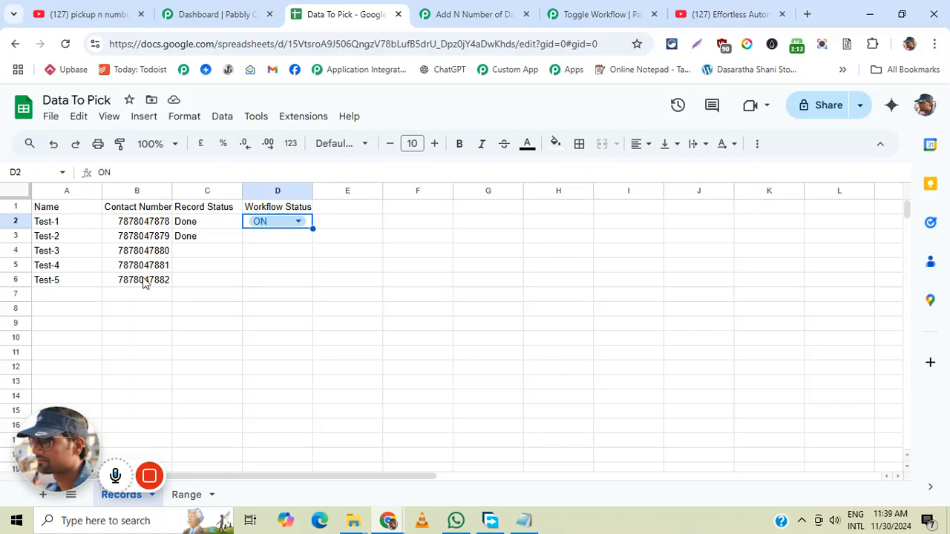
- Back in the workflow, expand the step 3 received response and enlarge the Response Result value to read its records
{"action": "left_click", "coordinate": [470, 15]}
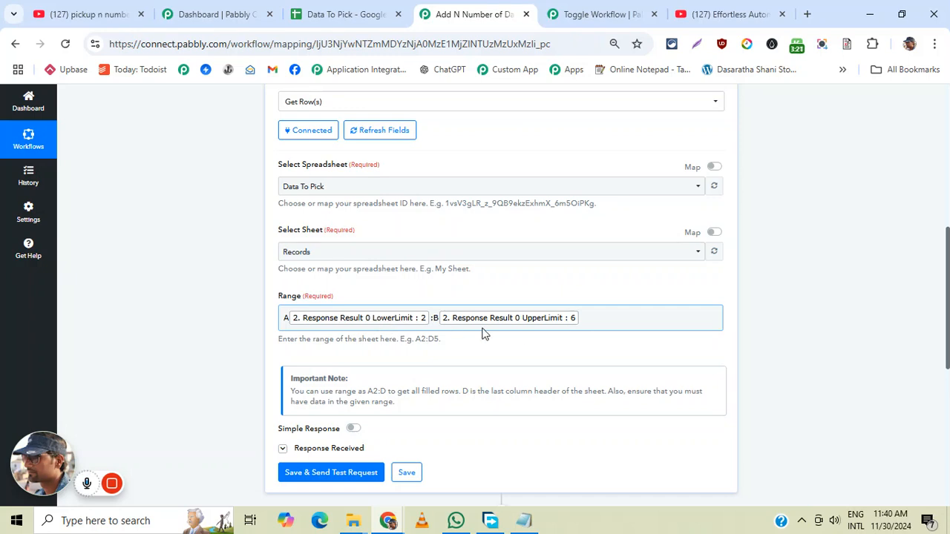
{"action": "scroll", "coordinate": [583, 324], "scroll_direction": "down", "scroll_amount": 1}
{"action": "scroll", "coordinate": [582, 324], "scroll_direction": "down", "scroll_amount": 3}
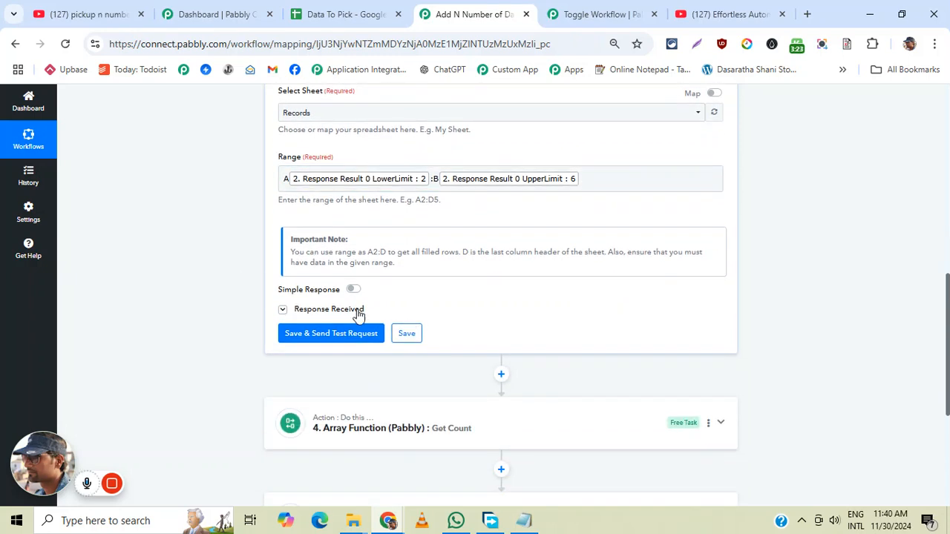
{"action": "left_click", "coordinate": [365, 309]}
{"action": "scroll", "coordinate": [664, 324], "scroll_direction": "down", "scroll_amount": 2}
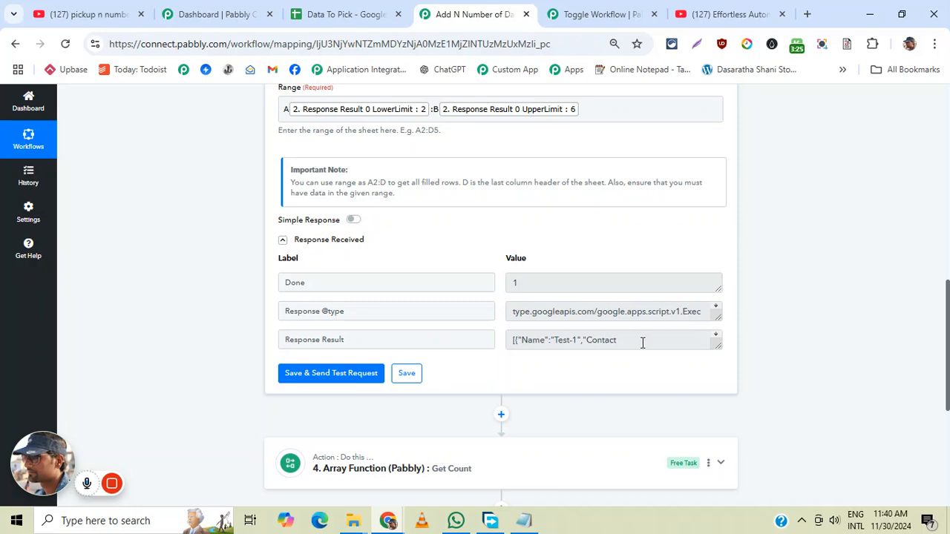
{"action": "left_click", "coordinate": [717, 340]}
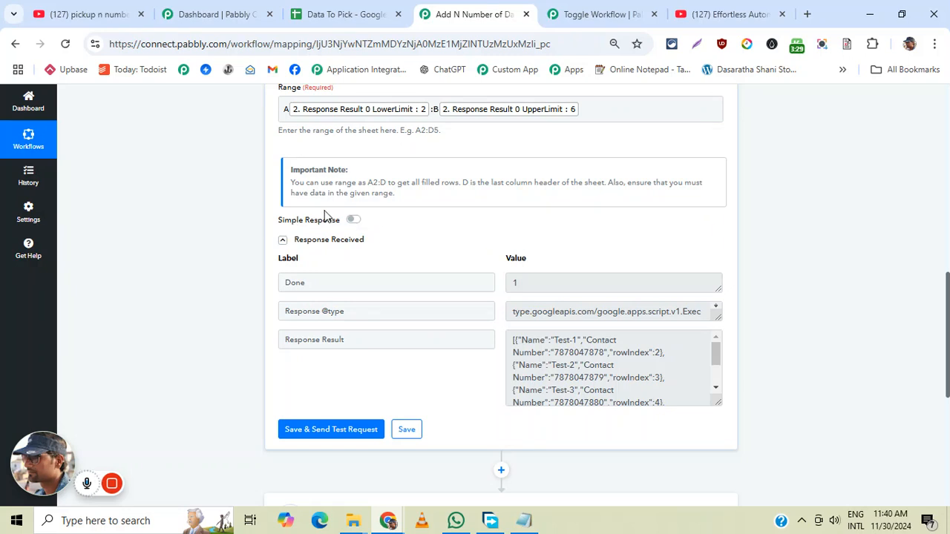
{"action": "mouse_move", "coordinate": [335, 232]}
{"action": "left_click_drag", "start_coordinate": [510, 339], "coordinate": [614, 395]}
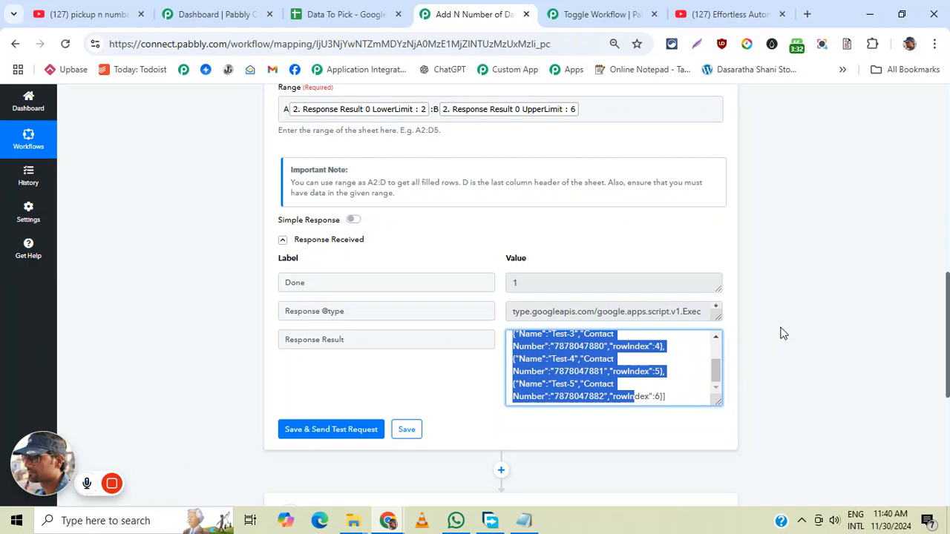
- Examine the step 4 Array Function Get Count input and its received result, and open the step 5 Router action
{"action": "scroll", "coordinate": [779, 330], "scroll_direction": "down", "scroll_amount": 4}
{"action": "left_click", "coordinate": [553, 255]}
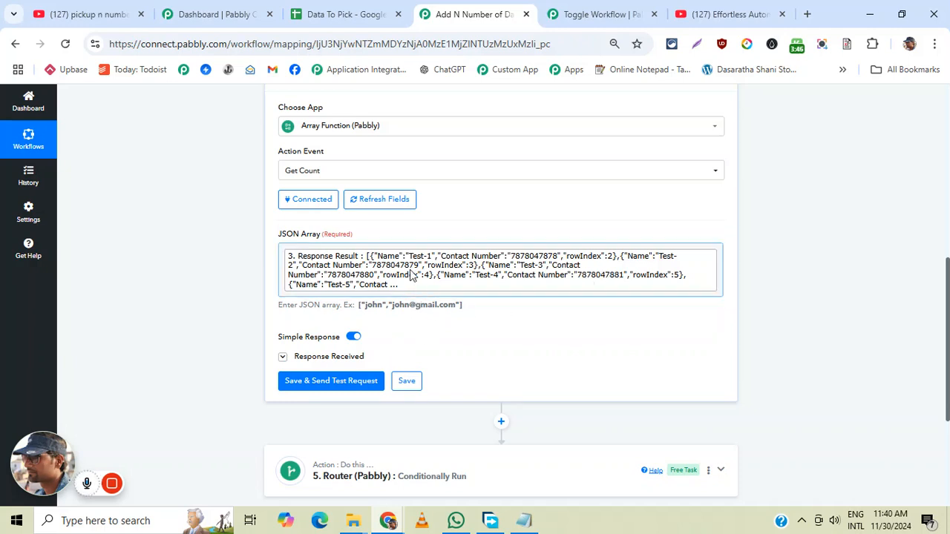
{"action": "left_click", "coordinate": [339, 356]}
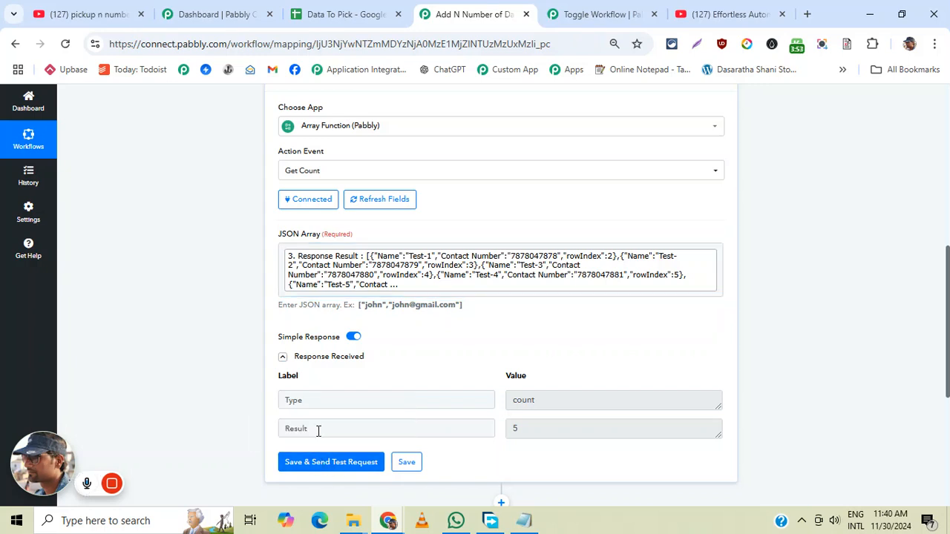
{"action": "left_click", "coordinate": [509, 428]}
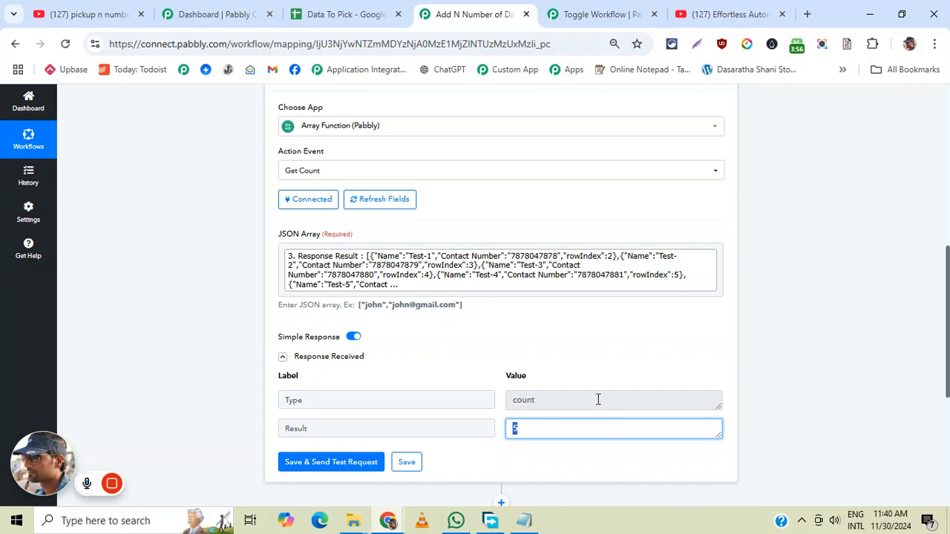
{"action": "scroll", "coordinate": [619, 346], "scroll_direction": "down", "scroll_amount": 3}
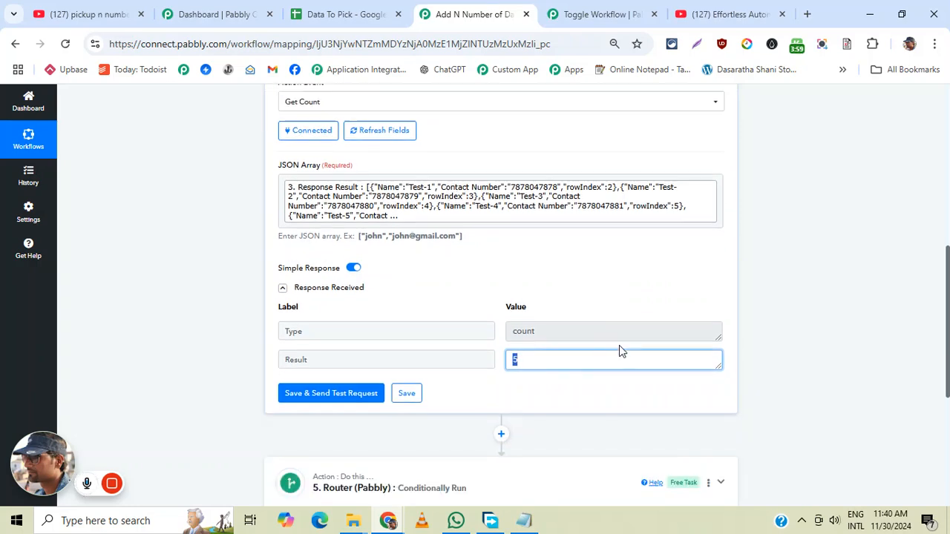
{"action": "left_click", "coordinate": [574, 351]}
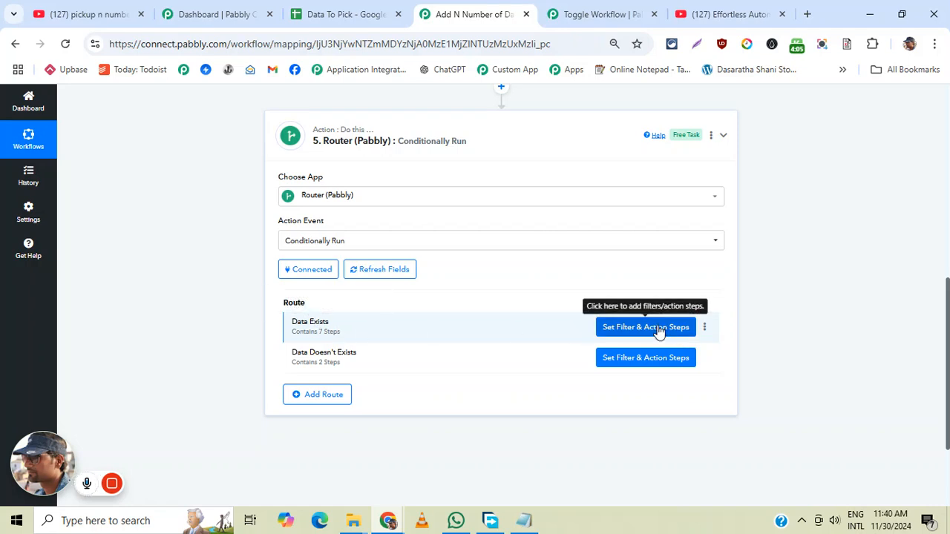
- Open the Data Exists route of the Router and examine the filter condition in its step 1
{"action": "left_click", "coordinate": [658, 331]}
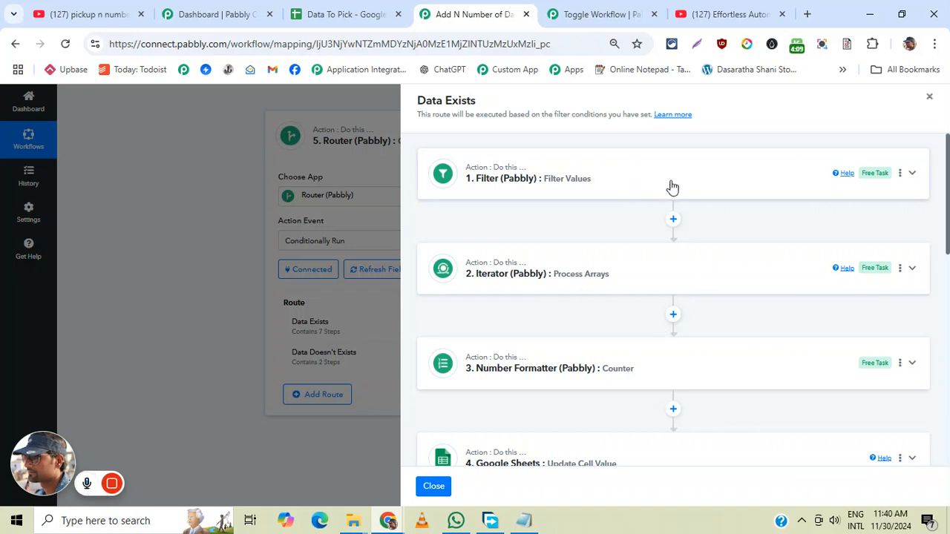
{"action": "left_click", "coordinate": [717, 190]}
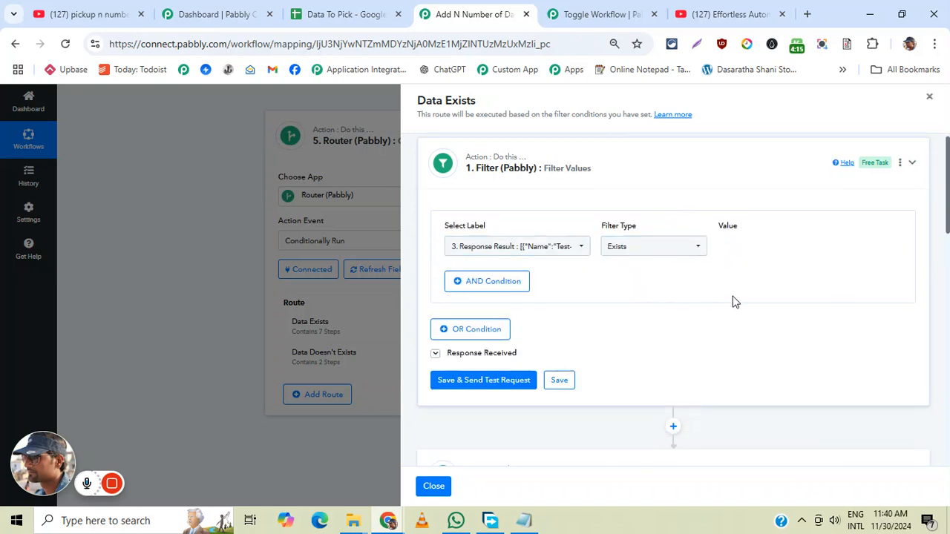
{"action": "scroll", "coordinate": [733, 301], "scroll_direction": "down", "scroll_amount": 3}
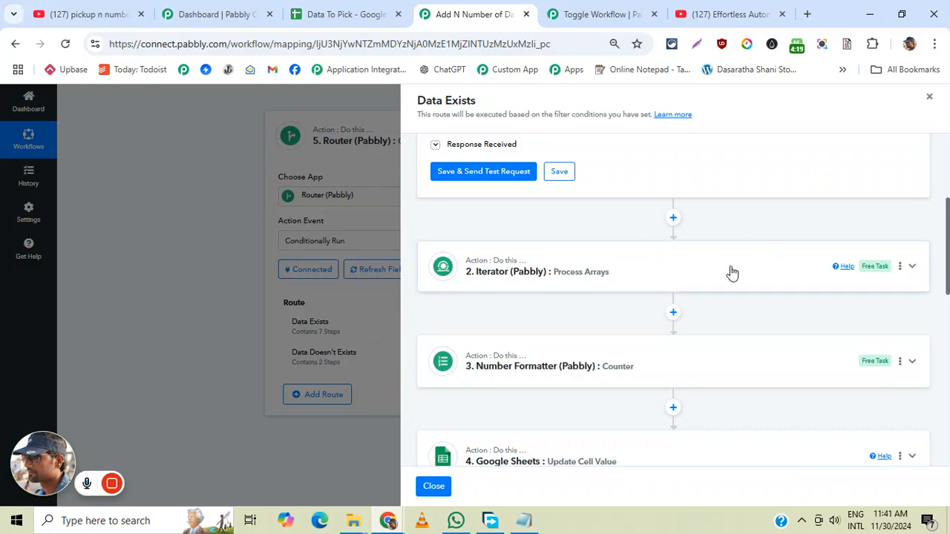
{"action": "scroll", "coordinate": [775, 282], "scroll_direction": "down", "scroll_amount": 2}
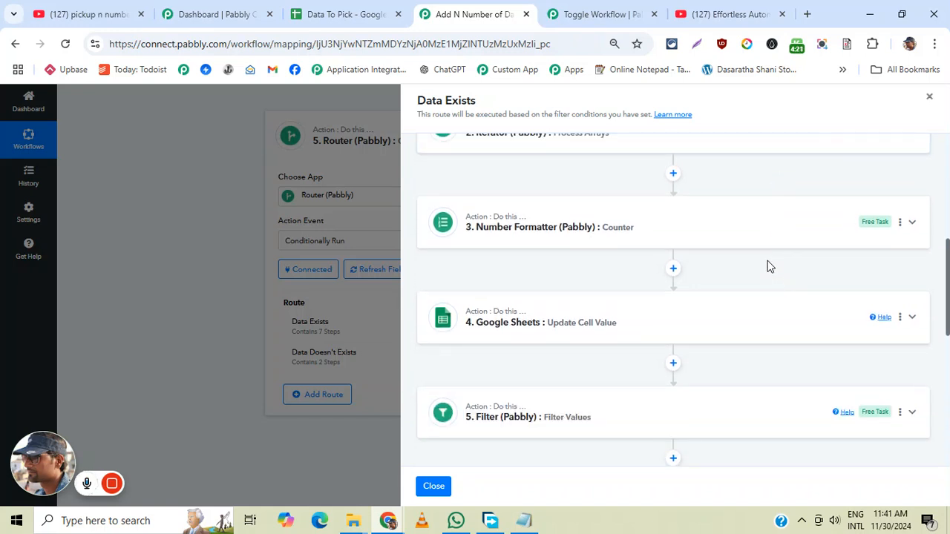
- Open the route's step 2 Iterator action and examine which array it processes
{"action": "scroll", "coordinate": [742, 252], "scroll_direction": "up", "scroll_amount": 1}
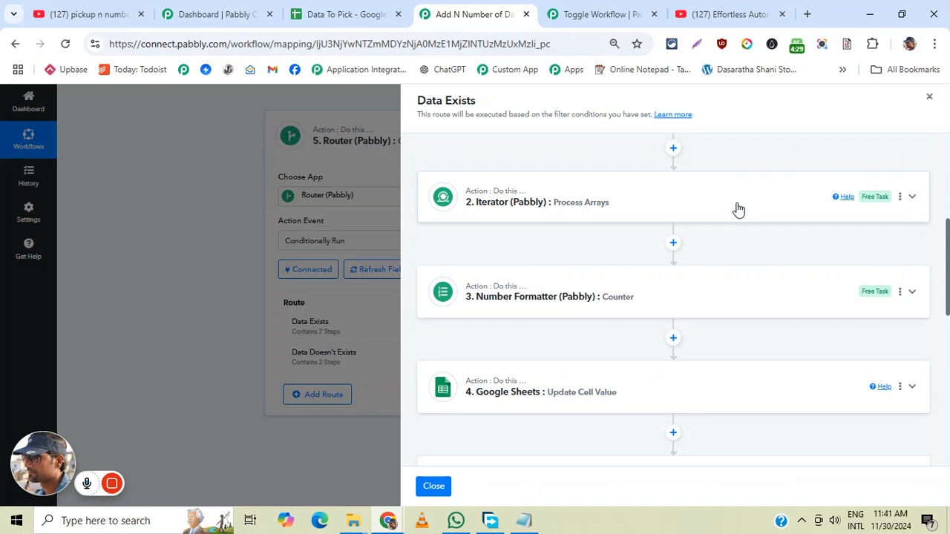
{"action": "left_click", "coordinate": [739, 210]}
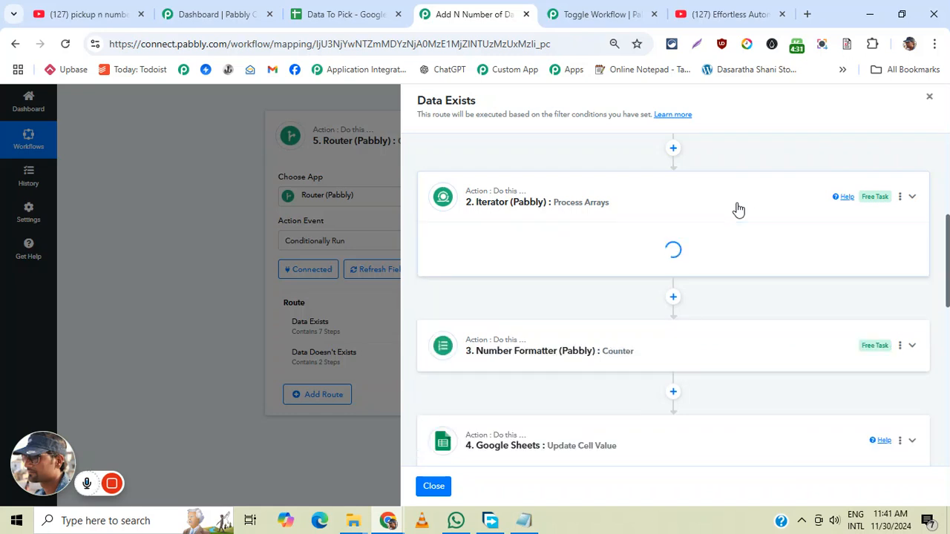
{"action": "scroll", "coordinate": [738, 215], "scroll_direction": "down", "scroll_amount": 3}
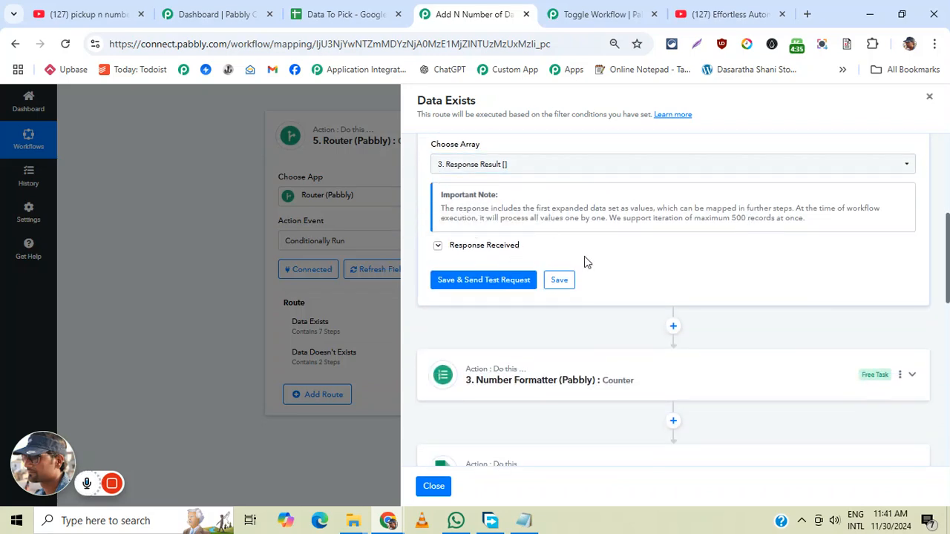
{"action": "scroll", "coordinate": [711, 288], "scroll_direction": "down", "scroll_amount": 1}
{"action": "scroll", "coordinate": [711, 288], "scroll_direction": "down", "scroll_amount": 1}
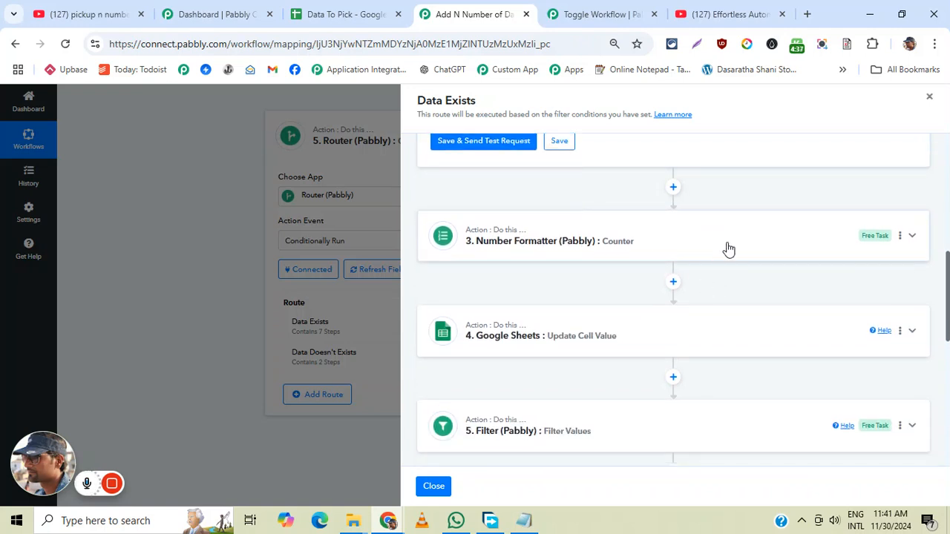
- Open the route's step 3 Number Formatter Counter action and examine its increment and reset settings
{"action": "left_click", "coordinate": [728, 248]}
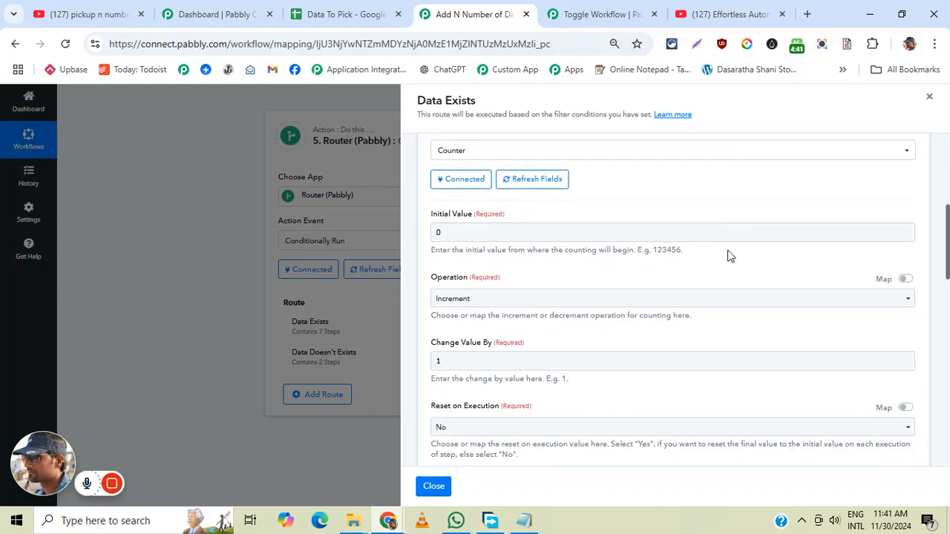
{"action": "scroll", "coordinate": [728, 255], "scroll_direction": "down", "scroll_amount": 3}
{"action": "scroll", "coordinate": [728, 255], "scroll_direction": "down", "scroll_amount": 2}
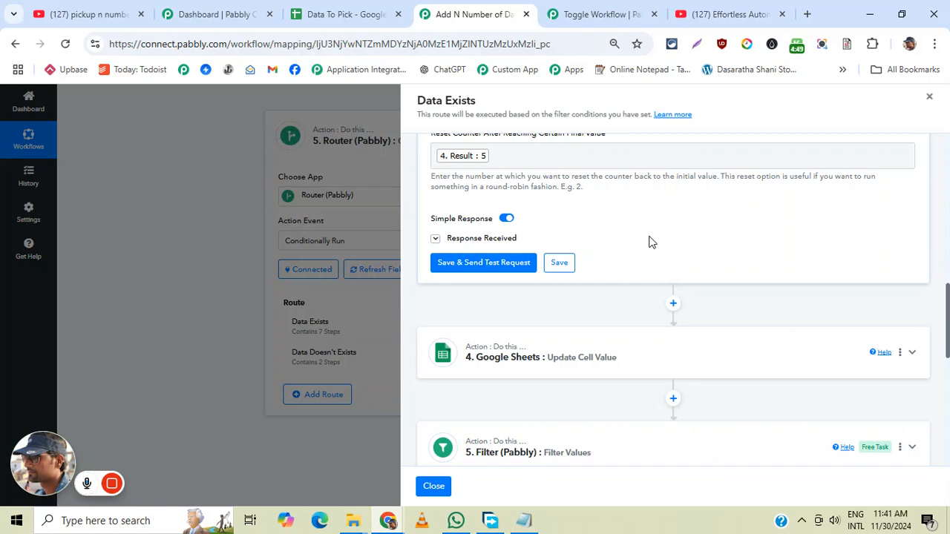
- Check the Range and Records sheets in the Data To Pick spreadsheet, then return to the Counter's final reset value in the workflow
{"action": "left_click", "coordinate": [342, 16]}
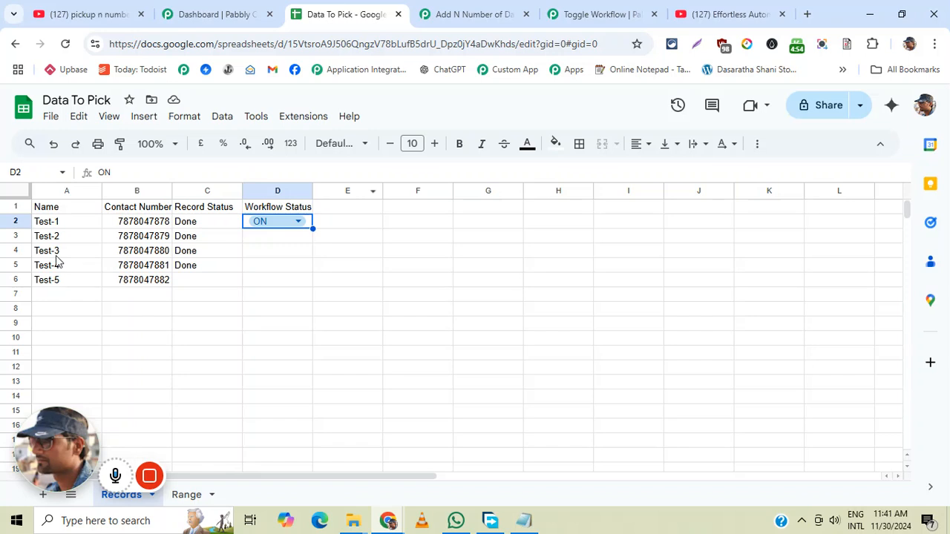
{"action": "left_click", "coordinate": [186, 495]}
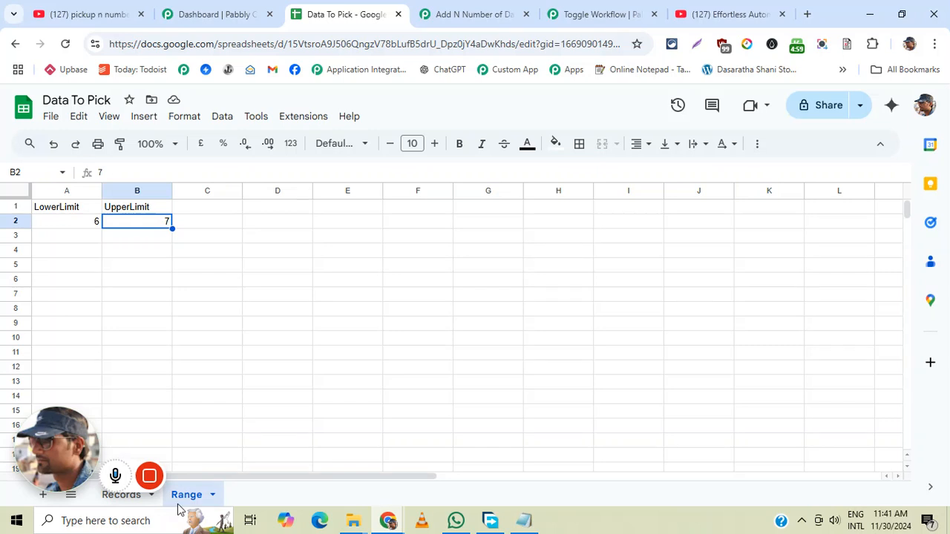
{"action": "left_click", "coordinate": [121, 494]}
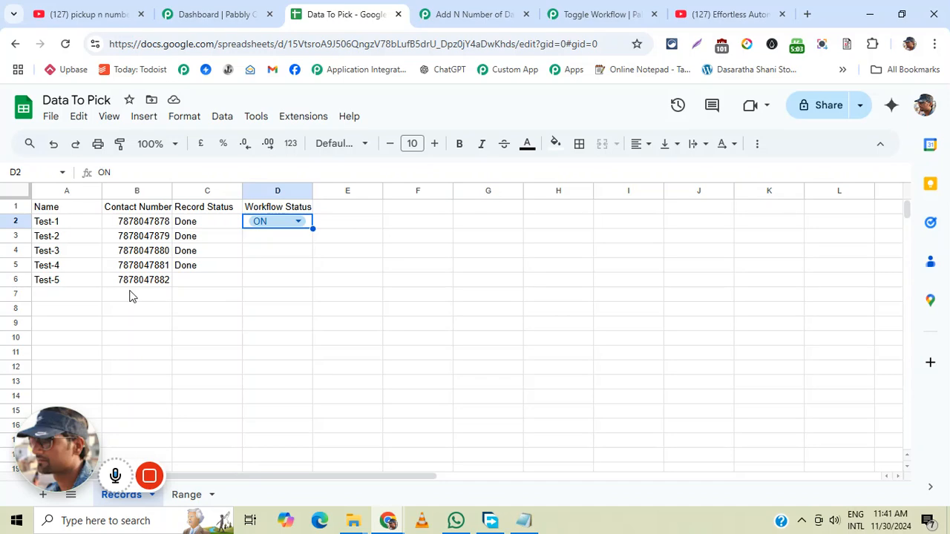
{"action": "left_click", "coordinate": [482, 15]}
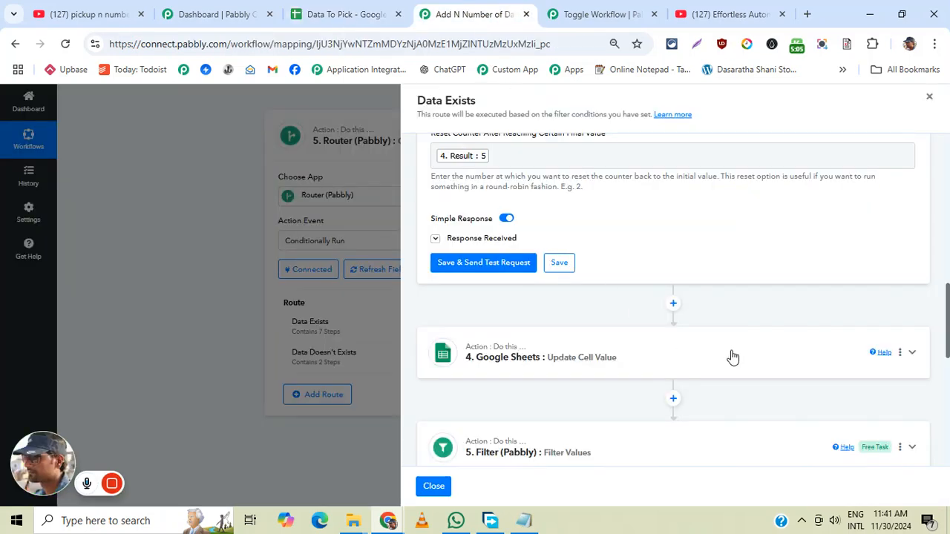
{"action": "scroll", "coordinate": [759, 299], "scroll_direction": "down", "scroll_amount": 1}
{"action": "scroll", "coordinate": [658, 300], "scroll_direction": "up", "scroll_amount": 3}
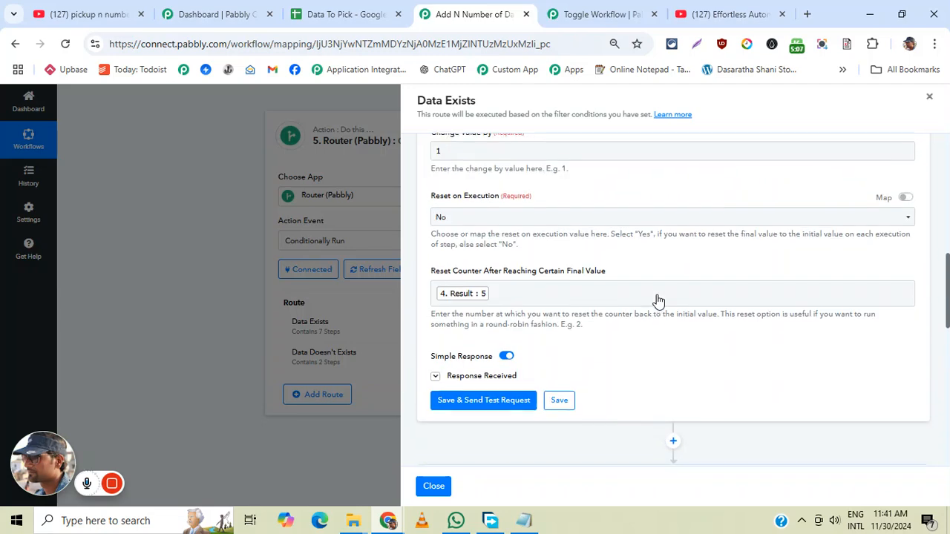
- Open the route's step 4 Google Sheets Update Cell Value action and examine its sheet, range and value mapping
{"action": "scroll", "coordinate": [701, 299], "scroll_direction": "down", "scroll_amount": 3}
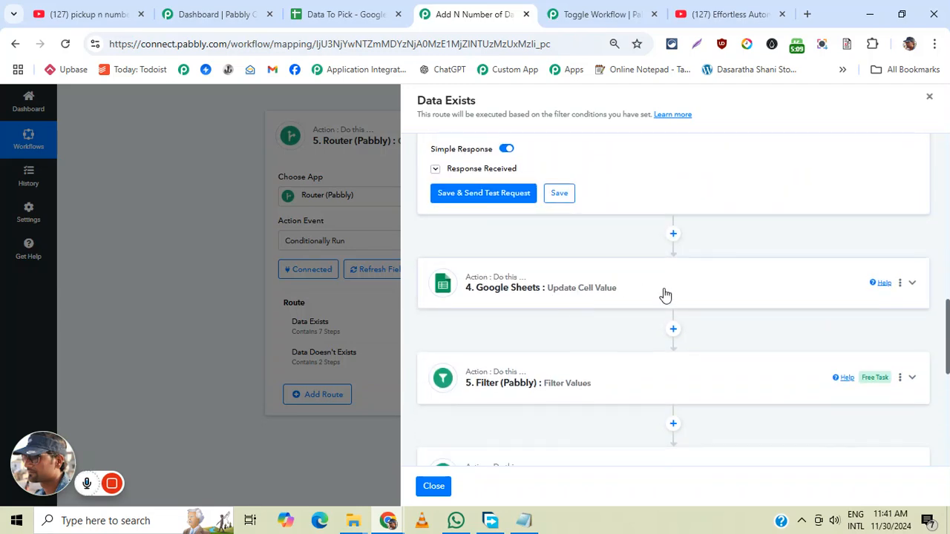
{"action": "left_click", "coordinate": [670, 292]}
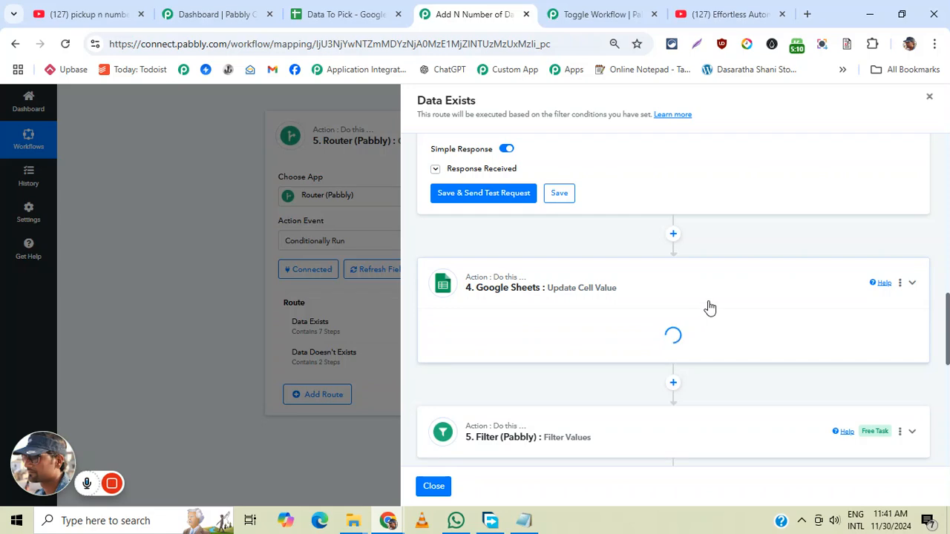
{"action": "scroll", "coordinate": [721, 294], "scroll_direction": "down", "scroll_amount": 2}
{"action": "scroll", "coordinate": [721, 294], "scroll_direction": "up", "scroll_amount": 2}
{"action": "scroll", "coordinate": [722, 293], "scroll_direction": "down", "scroll_amount": 4}
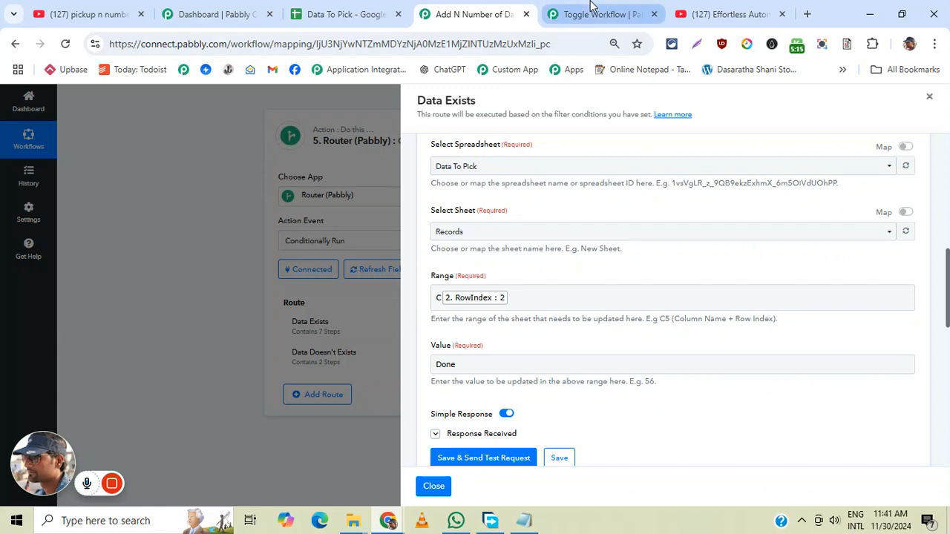
- Compare the Update Cell Value settings with the Record Status column in the Records sheet, and return to the workflow
{"action": "left_click", "coordinate": [330, 13]}
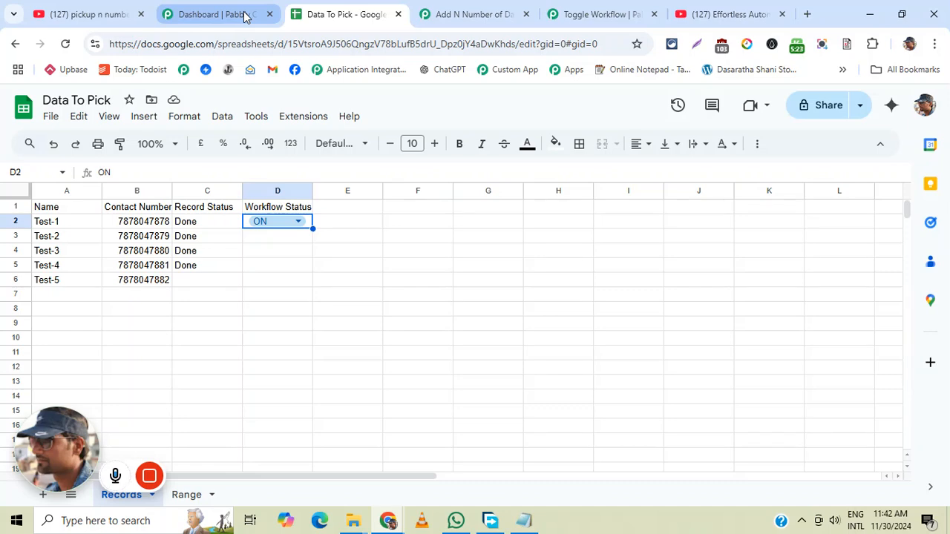
{"action": "left_click", "coordinate": [456, 9]}
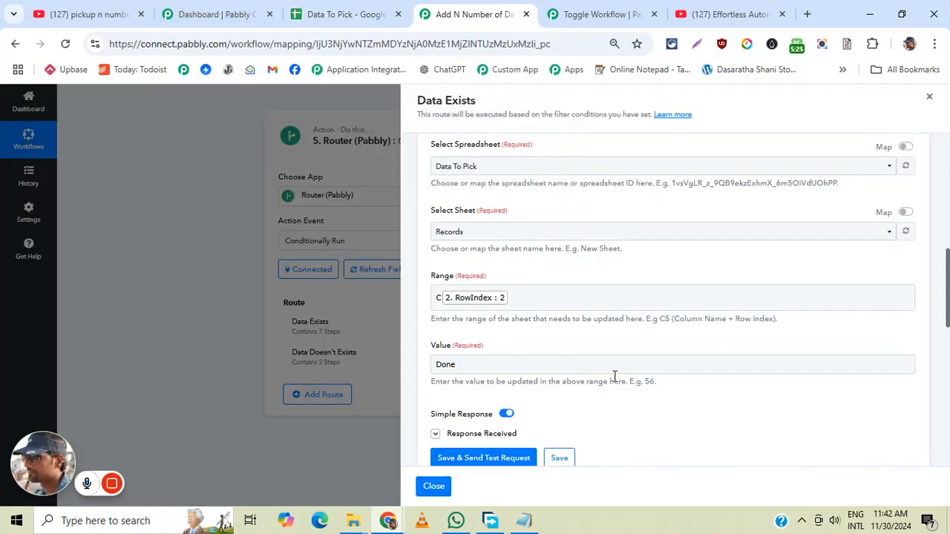
{"action": "scroll", "coordinate": [699, 363], "scroll_direction": "up", "scroll_amount": 8}
{"action": "scroll", "coordinate": [690, 341], "scroll_direction": "down", "scroll_amount": 2}
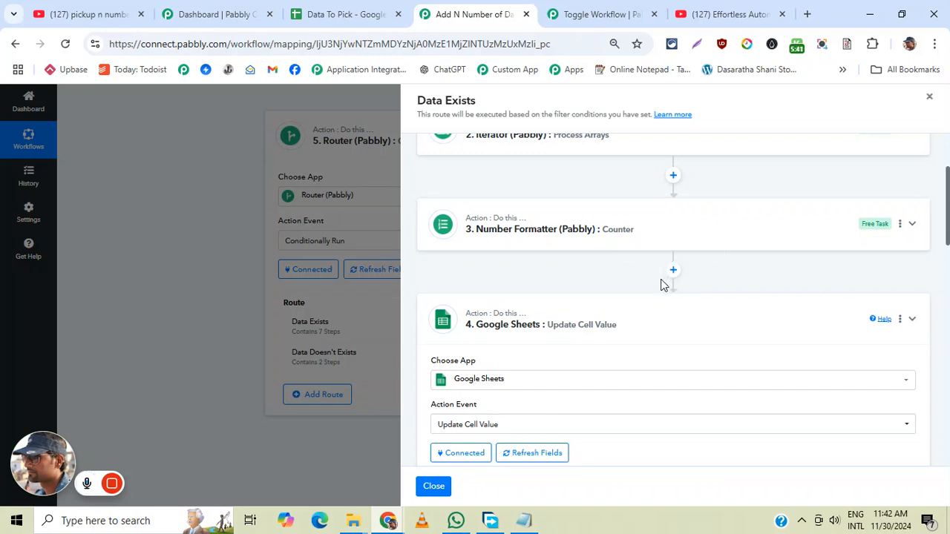
- Open the route's step 5 Filter action and examine its condition comparing the counter's final value with the record count
{"action": "scroll", "coordinate": [640, 282], "scroll_direction": "down", "scroll_amount": 15}
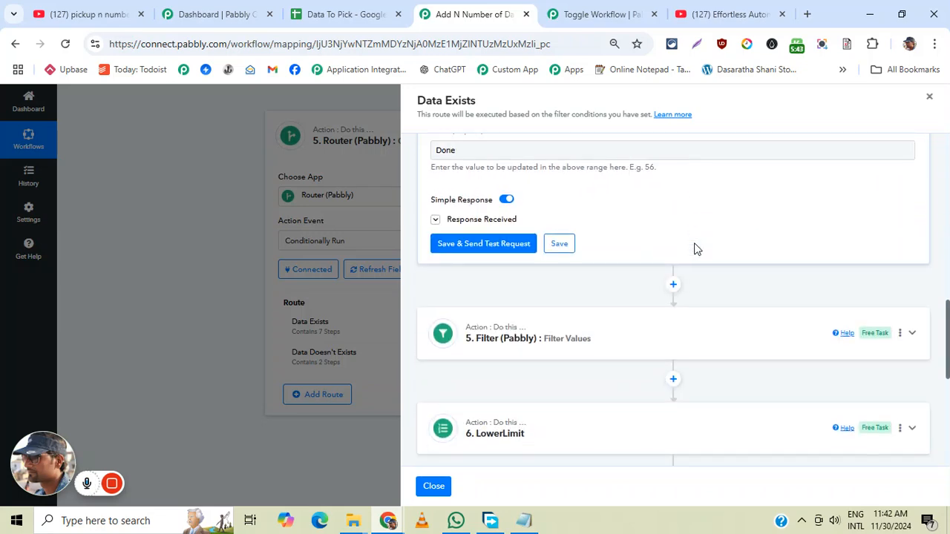
{"action": "left_click", "coordinate": [592, 200]}
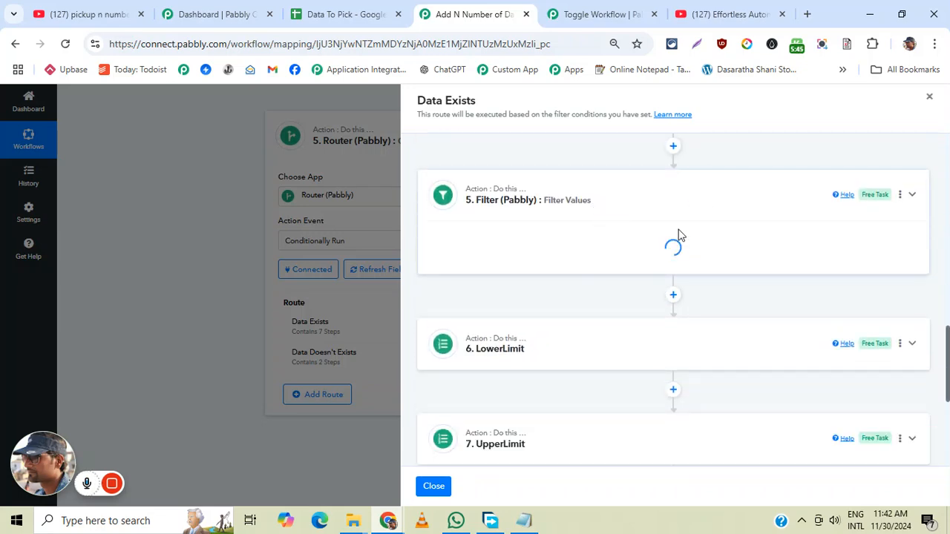
{"action": "scroll", "coordinate": [687, 253], "scroll_direction": "down", "scroll_amount": 3}
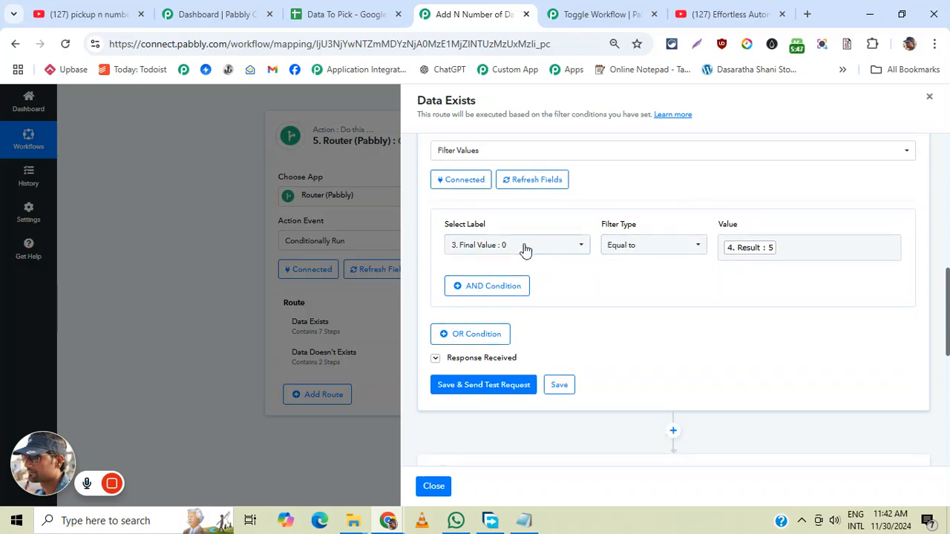
{"action": "scroll", "coordinate": [507, 245], "scroll_direction": "up", "scroll_amount": 10}
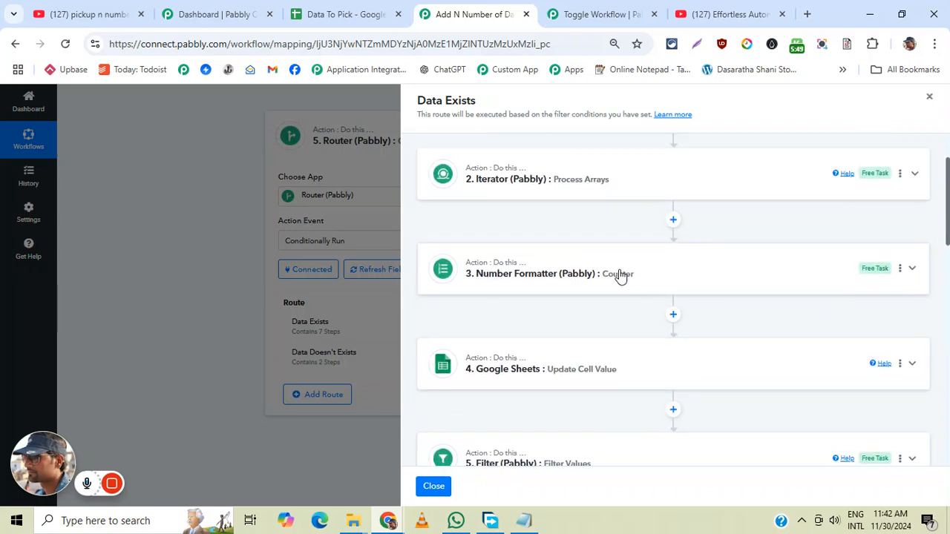
{"action": "scroll", "coordinate": [620, 276], "scroll_direction": "down", "scroll_amount": 10}
{"action": "left_click", "coordinate": [747, 317]}
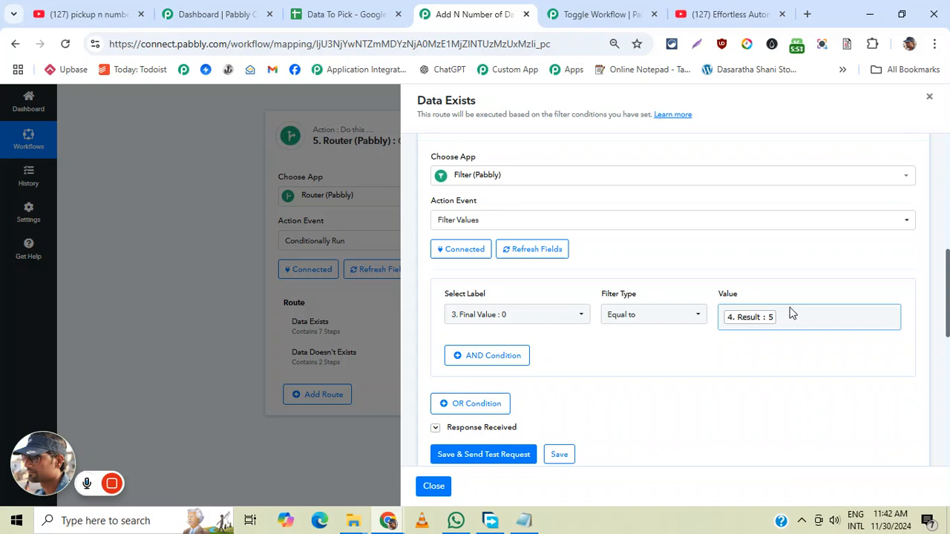
{"action": "scroll", "coordinate": [712, 277], "scroll_direction": "down", "scroll_amount": 3}
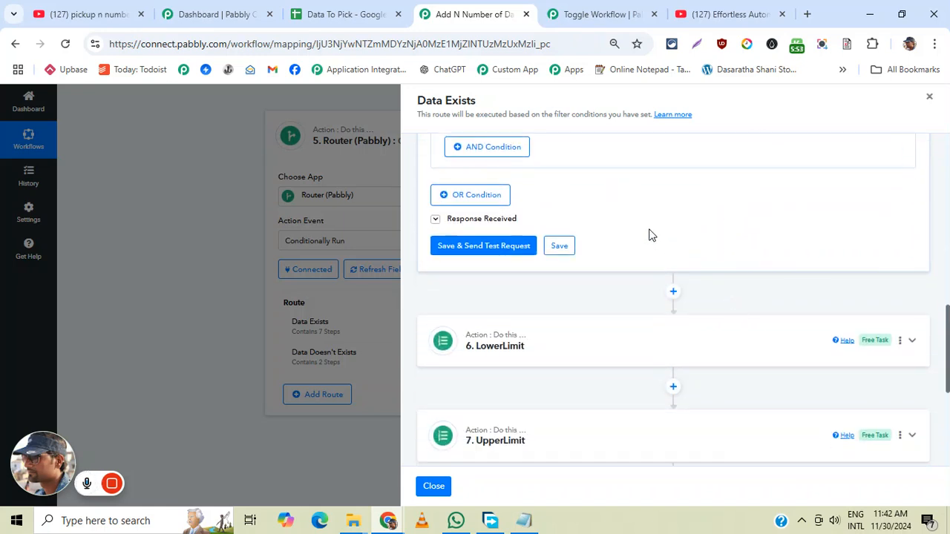
{"action": "scroll", "coordinate": [649, 235], "scroll_direction": "up", "scroll_amount": 3}
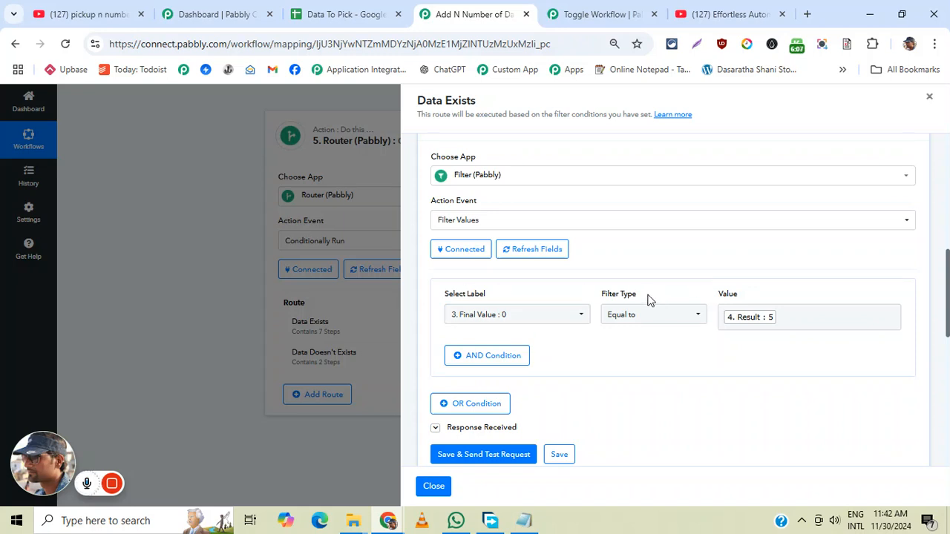
- Open the route's step 6 LowerLimit math operation and examine its numbers, operation and received response
{"action": "scroll", "coordinate": [789, 293], "scroll_direction": "down", "scroll_amount": 2}
{"action": "scroll", "coordinate": [788, 294], "scroll_direction": "down", "scroll_amount": 1}
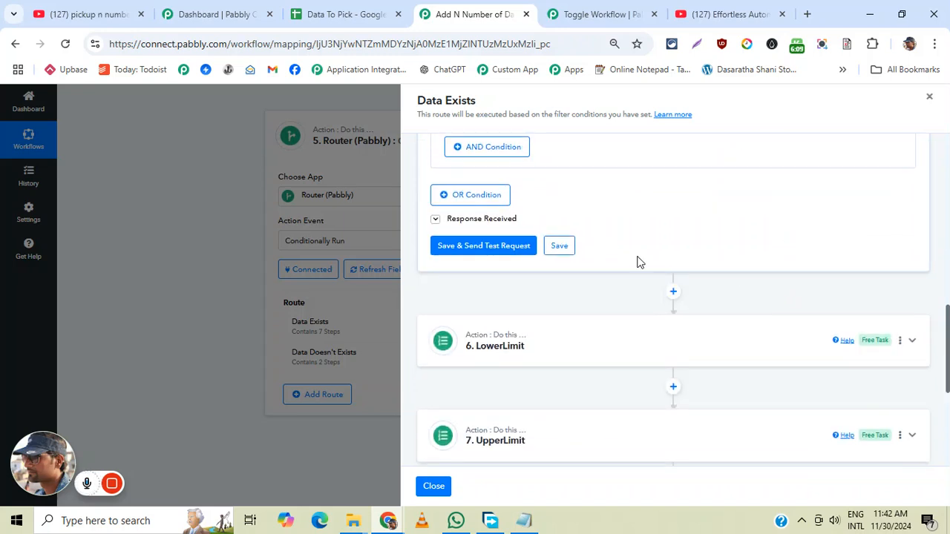
{"action": "left_click", "coordinate": [912, 340]}
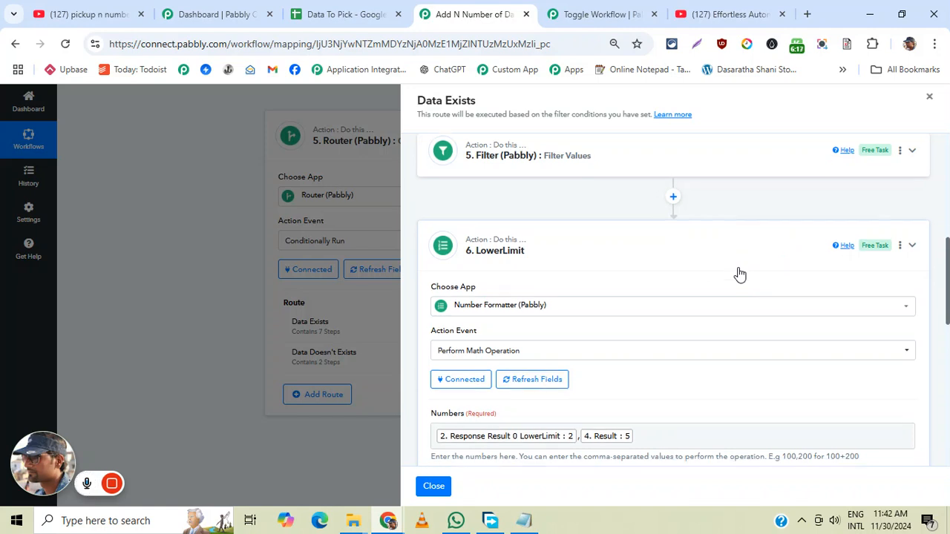
{"action": "scroll", "coordinate": [738, 274], "scroll_direction": "down", "scroll_amount": 2}
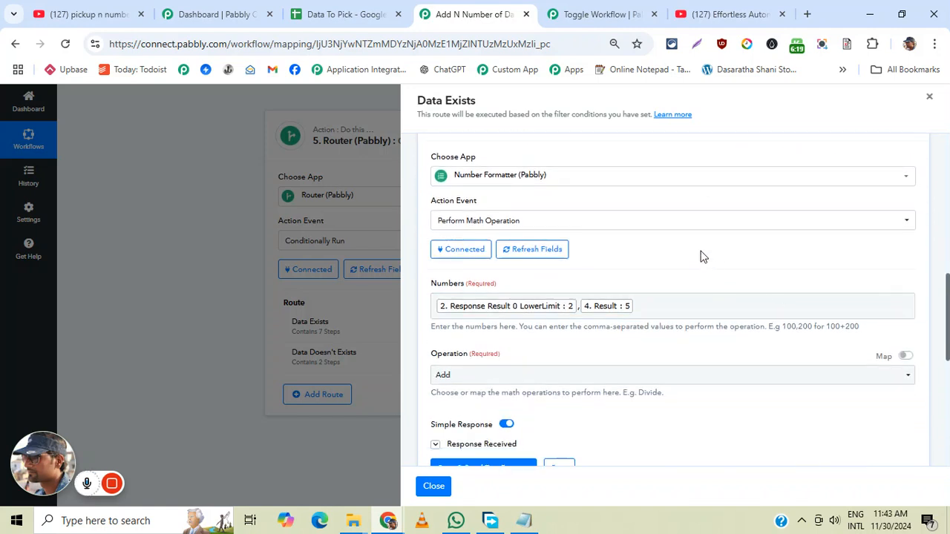
{"action": "scroll", "coordinate": [726, 259], "scroll_direction": "down", "scroll_amount": 1}
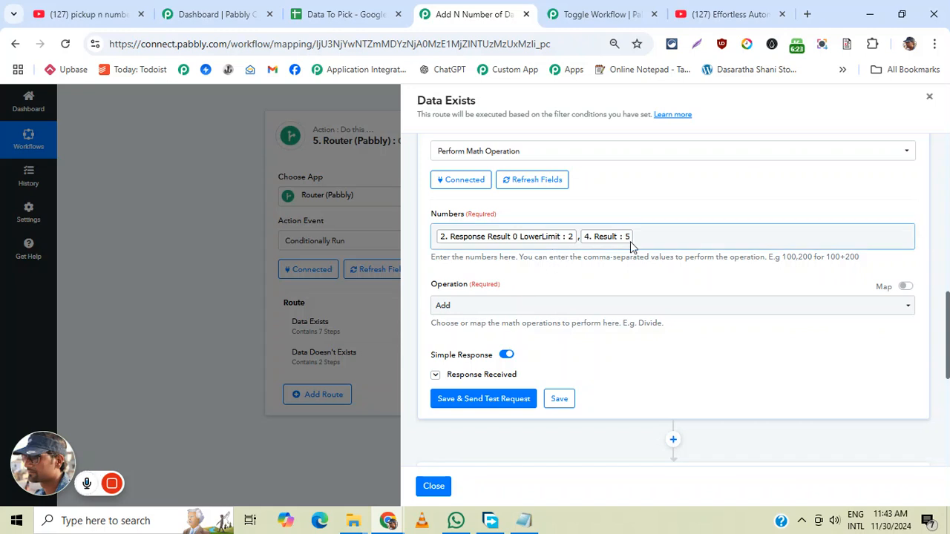
{"action": "left_click", "coordinate": [479, 374]}
{"action": "scroll", "coordinate": [732, 347], "scroll_direction": "down", "scroll_amount": 2}
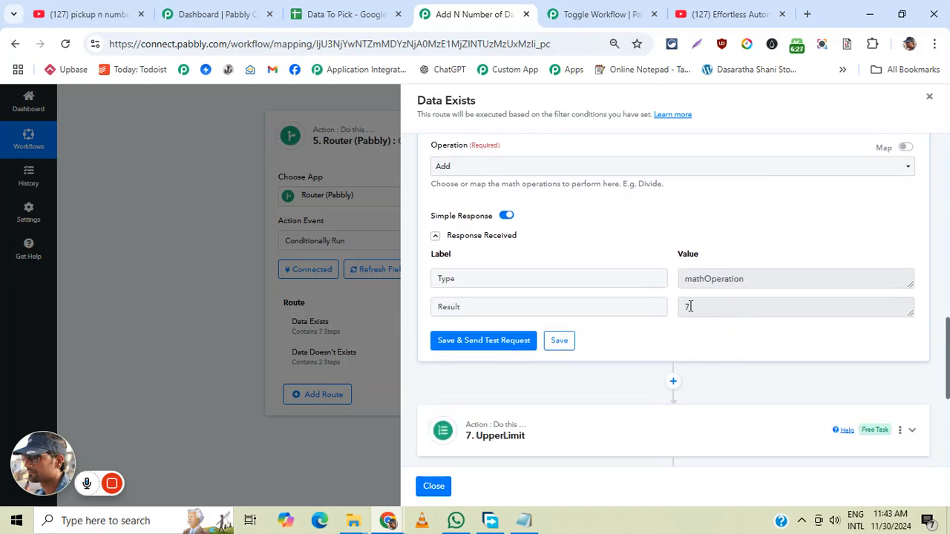
- Open the route's step 7 UpperLimit math operation and examine its numbers and operation
{"action": "scroll", "coordinate": [752, 307], "scroll_direction": "down", "scroll_amount": 2}
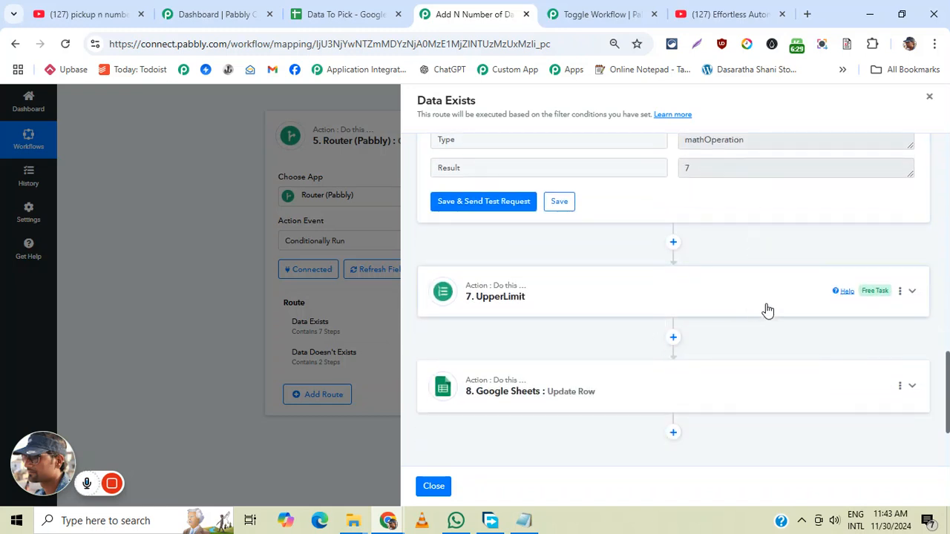
{"action": "left_click", "coordinate": [768, 310]}
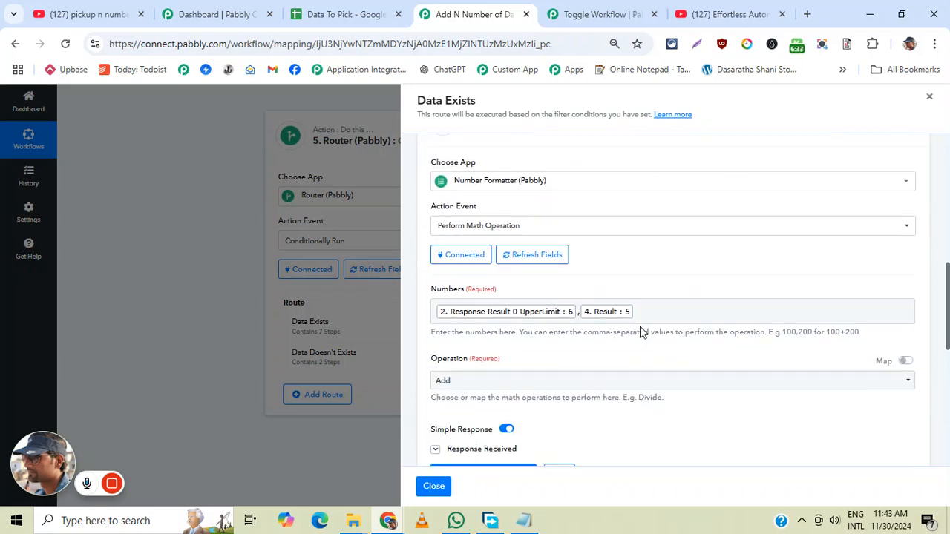
{"action": "scroll", "coordinate": [649, 308], "scroll_direction": "down", "scroll_amount": 3}
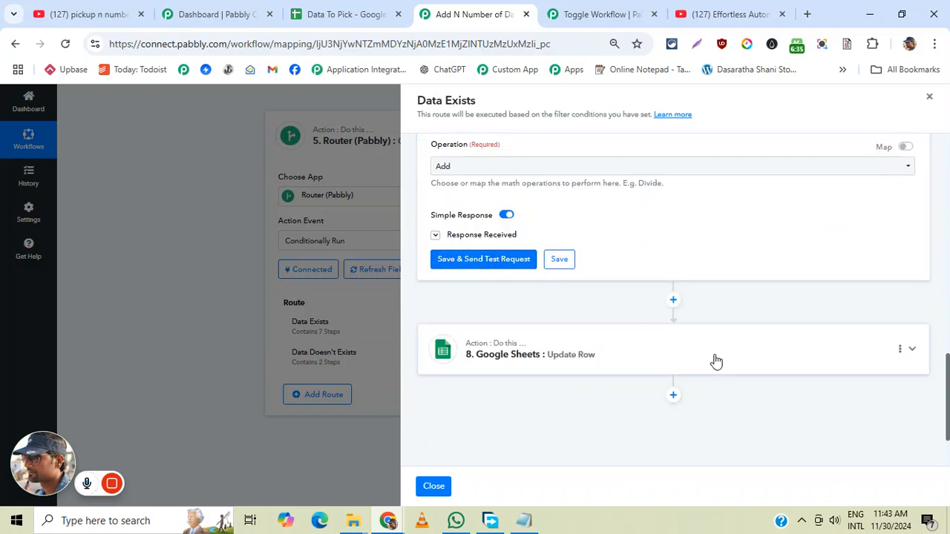
- Examine the sheet, row index and LowerLimit and UpperLimit mappings of the step 8 Google Sheets Update Row action, and close the Data Exists route
{"action": "left_click", "coordinate": [769, 366]}
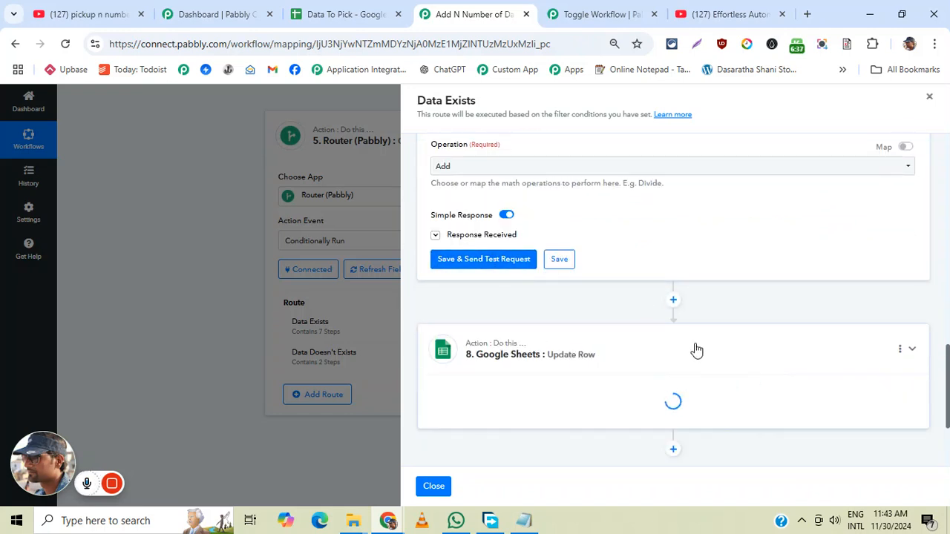
{"action": "scroll", "coordinate": [688, 346], "scroll_direction": "down", "scroll_amount": 3}
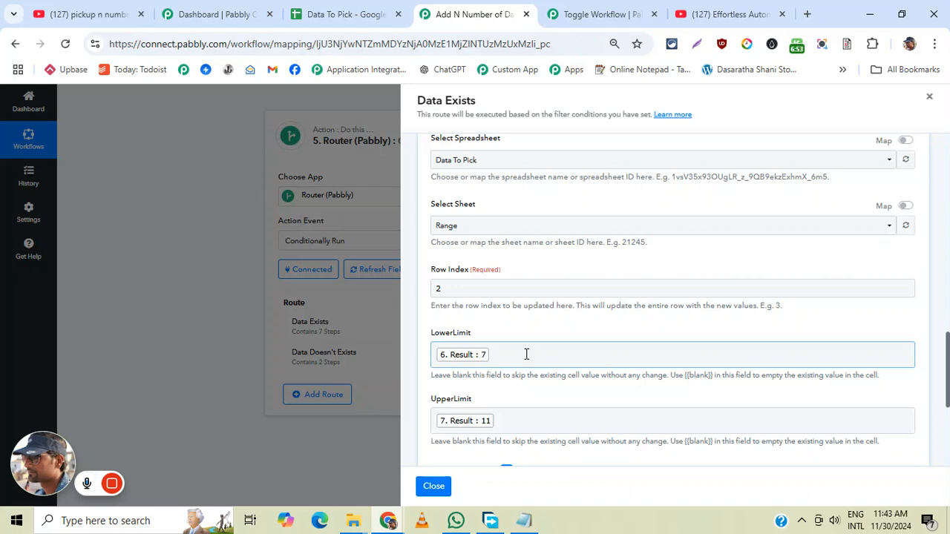
{"action": "scroll", "coordinate": [716, 291], "scroll_direction": "down", "scroll_amount": 3}
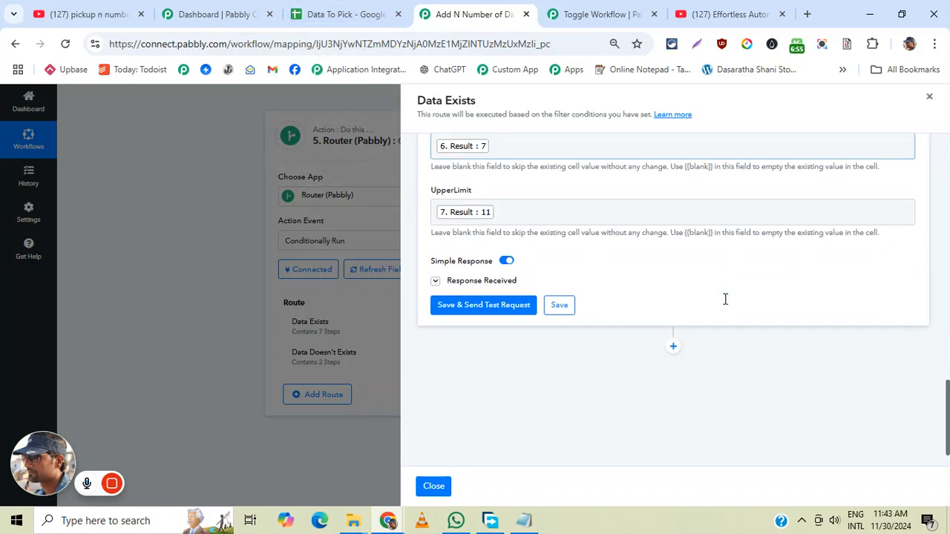
{"action": "left_click", "coordinate": [930, 99]}
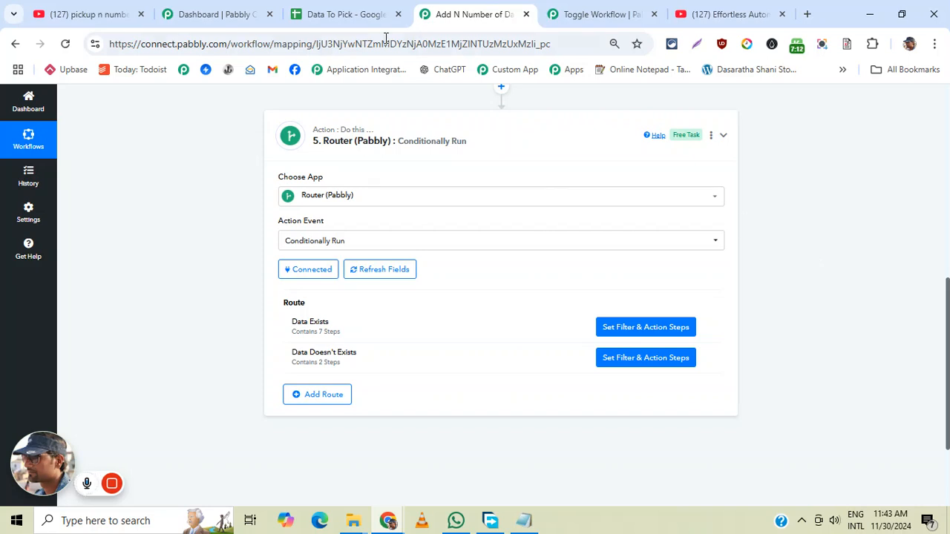
- Check the Workflow Status column in the Records sheet, and reload the Add N Number of Data EveryMinute workflow
{"action": "left_click", "coordinate": [346, 14]}
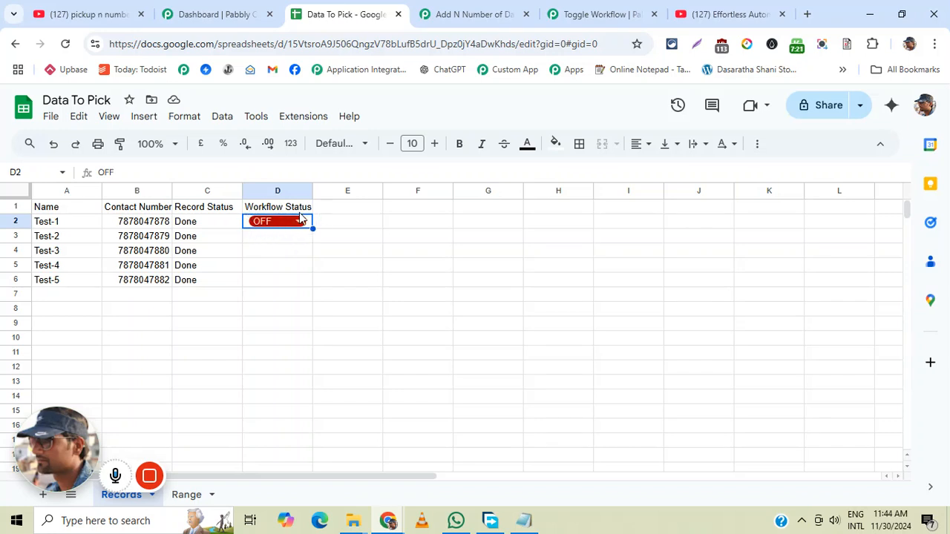
{"action": "left_click", "coordinate": [451, 14]}
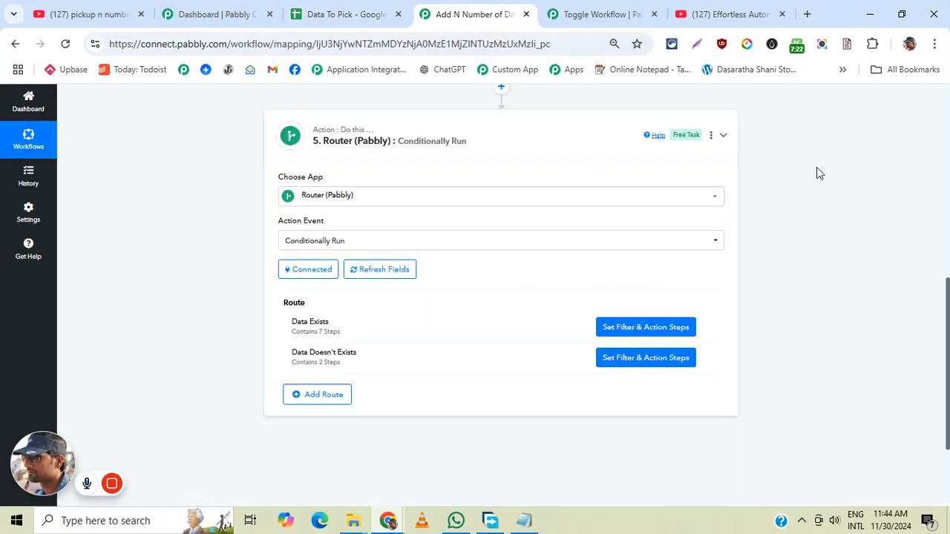
{"action": "left_click", "coordinate": [66, 44]}
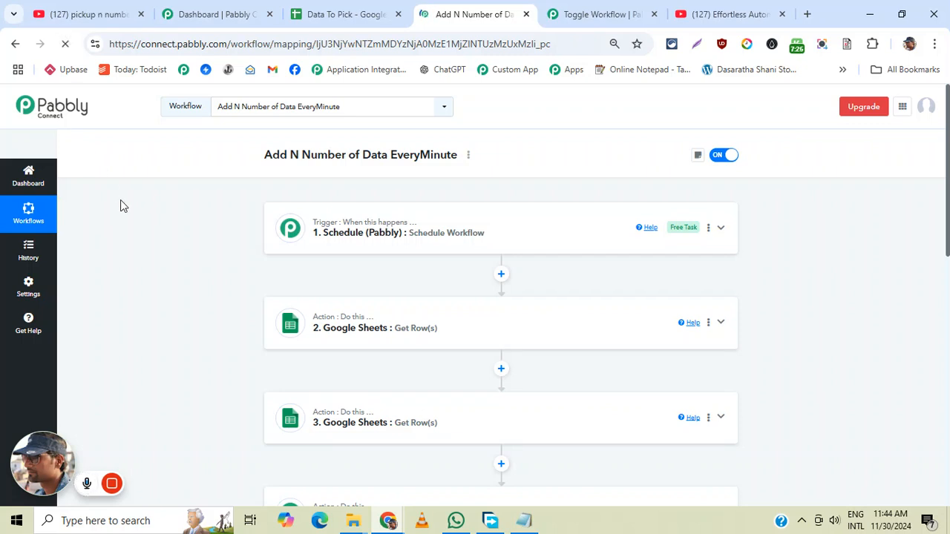
{"action": "left_click", "coordinate": [65, 44]}
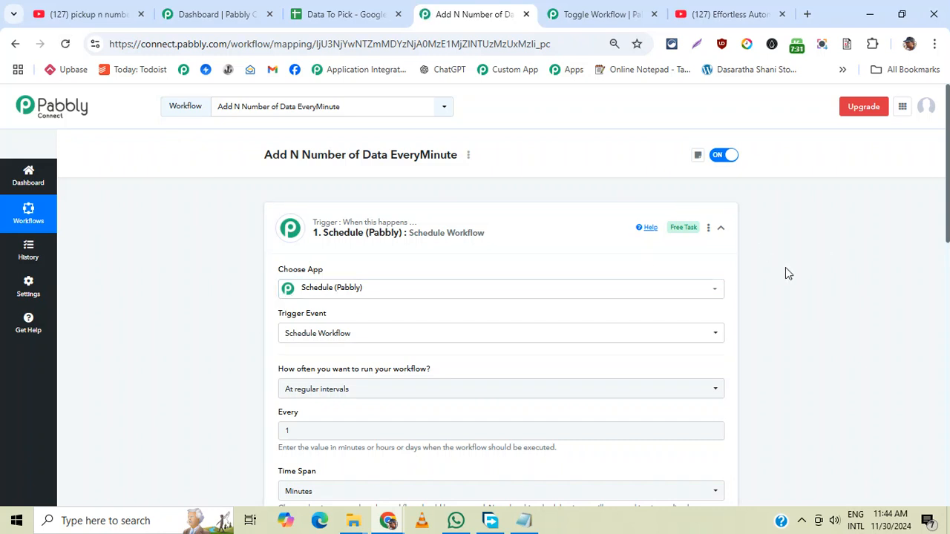
{"action": "left_click", "coordinate": [65, 43]}
- Expand the step 5 Router action and open the filter and action steps of its Data Doesn't Exists route
{"action": "scroll", "coordinate": [727, 266], "scroll_direction": "down", "scroll_amount": 10}
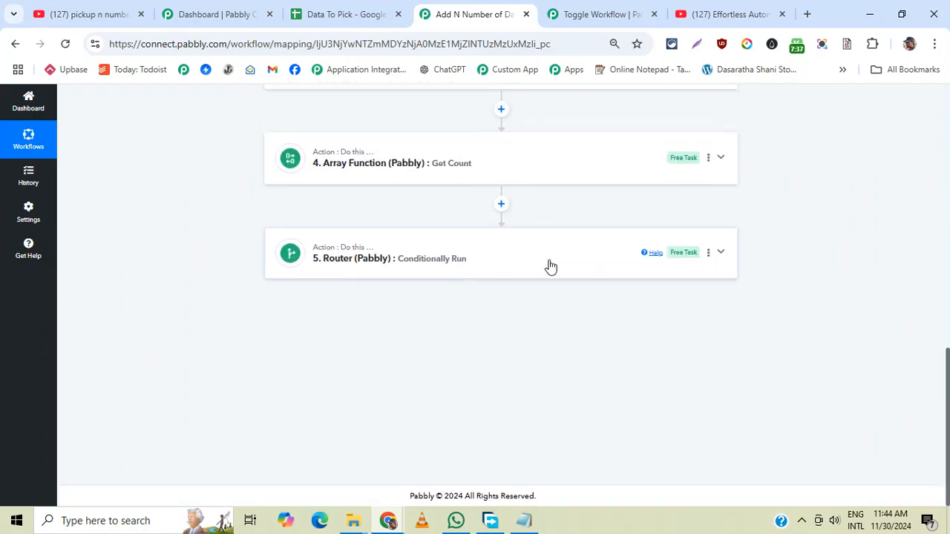
{"action": "left_click", "coordinate": [551, 266]}
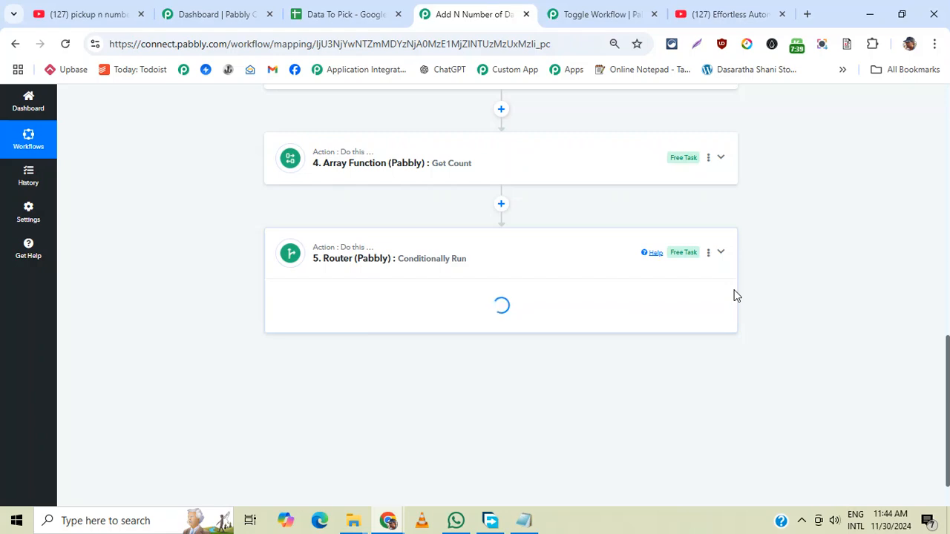
{"action": "left_click", "coordinate": [605, 14]}
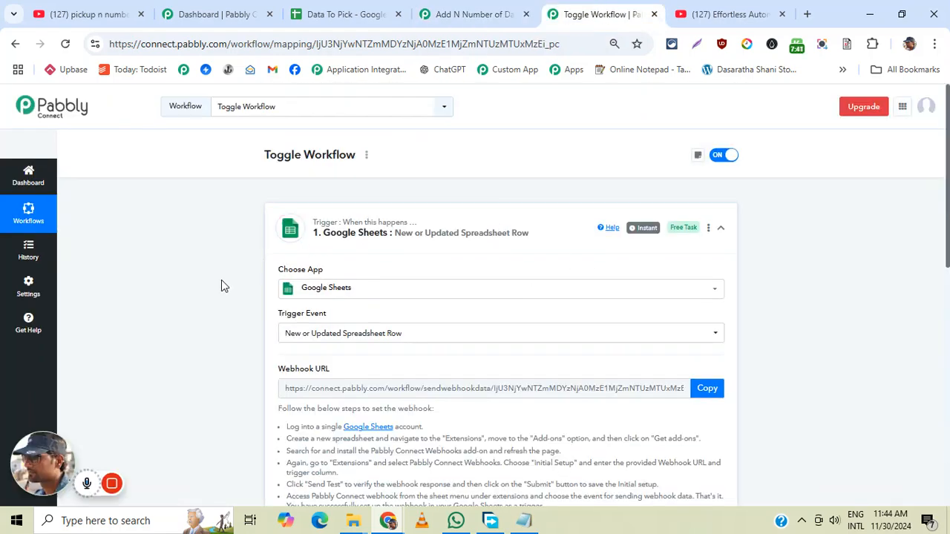
{"action": "left_click", "coordinate": [452, 14]}
{"action": "scroll", "coordinate": [679, 290], "scroll_direction": "down", "scroll_amount": 2}
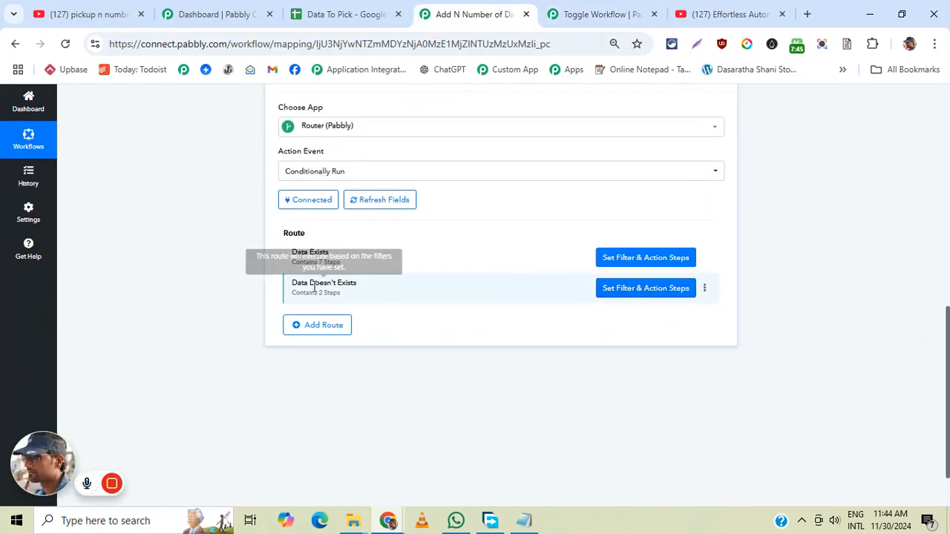
{"action": "left_click", "coordinate": [639, 296]}
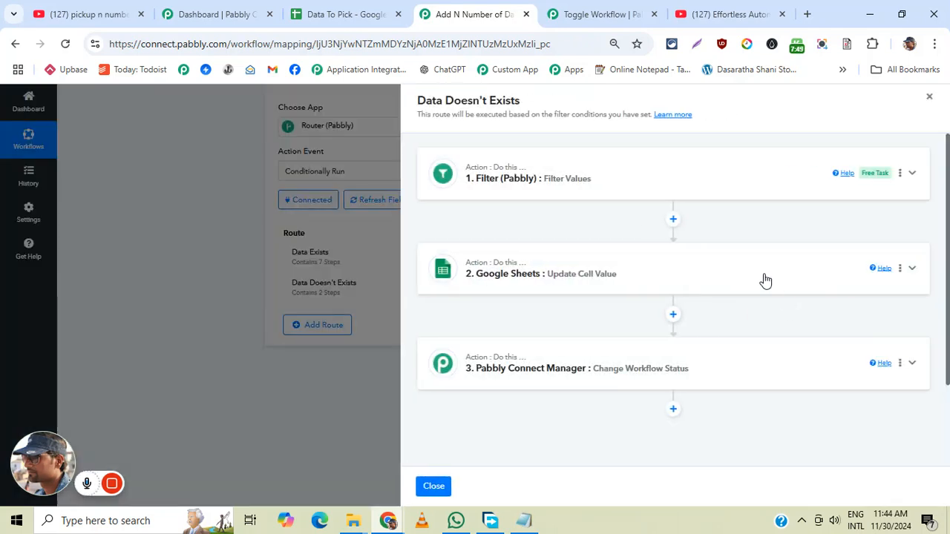
- Open the route's step 2 Update Cell Value action and compare its range and value with the Workflow Status cell in the Records sheet
{"action": "left_click", "coordinate": [720, 280]}
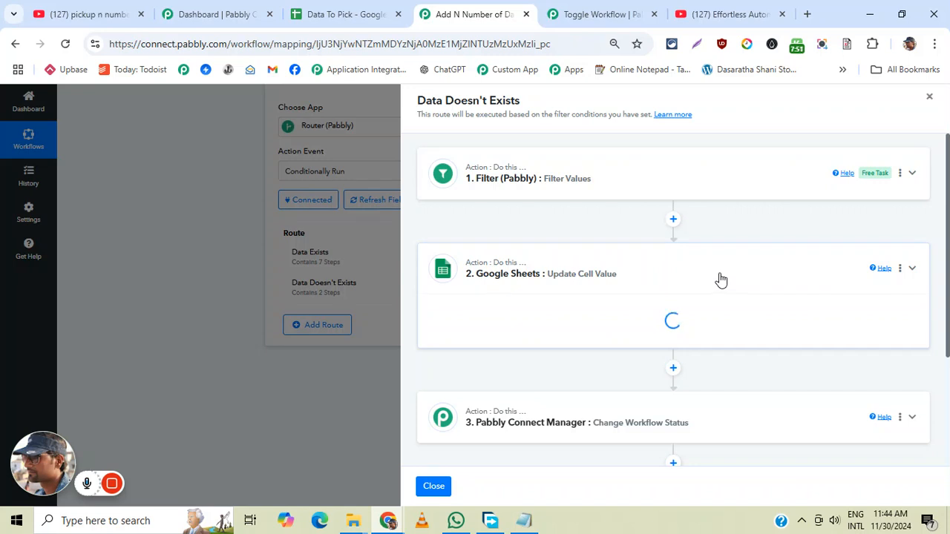
{"action": "scroll", "coordinate": [718, 279], "scroll_direction": "down", "scroll_amount": 4}
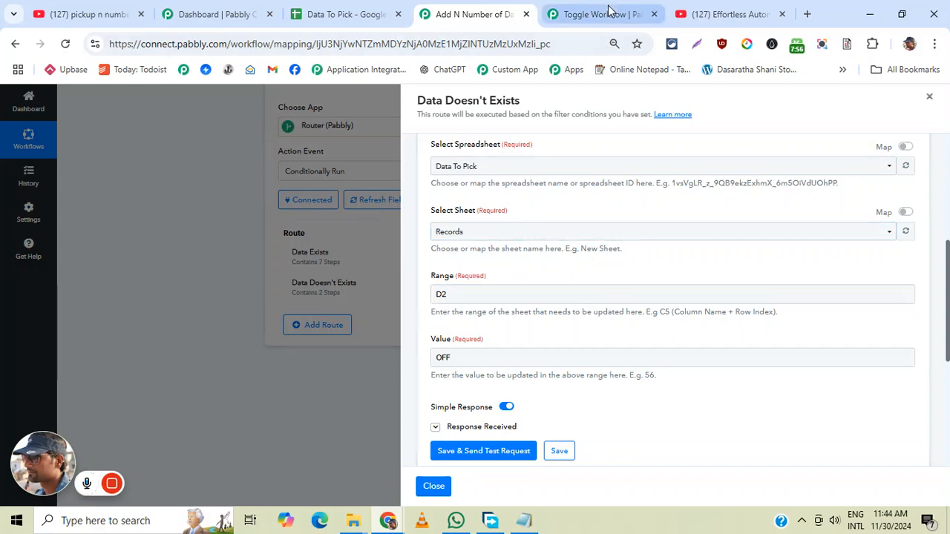
{"action": "left_click", "coordinate": [341, 14]}
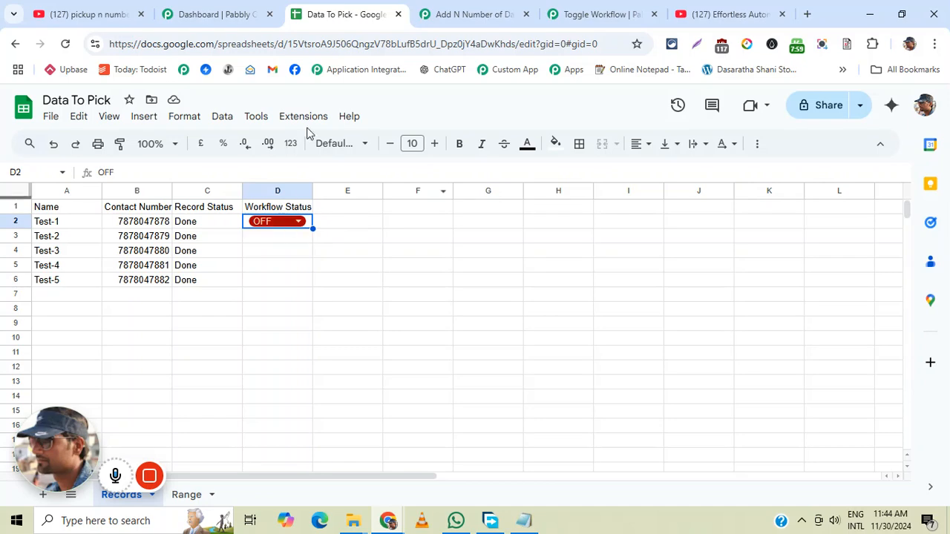
{"action": "left_click", "coordinate": [228, 12]}
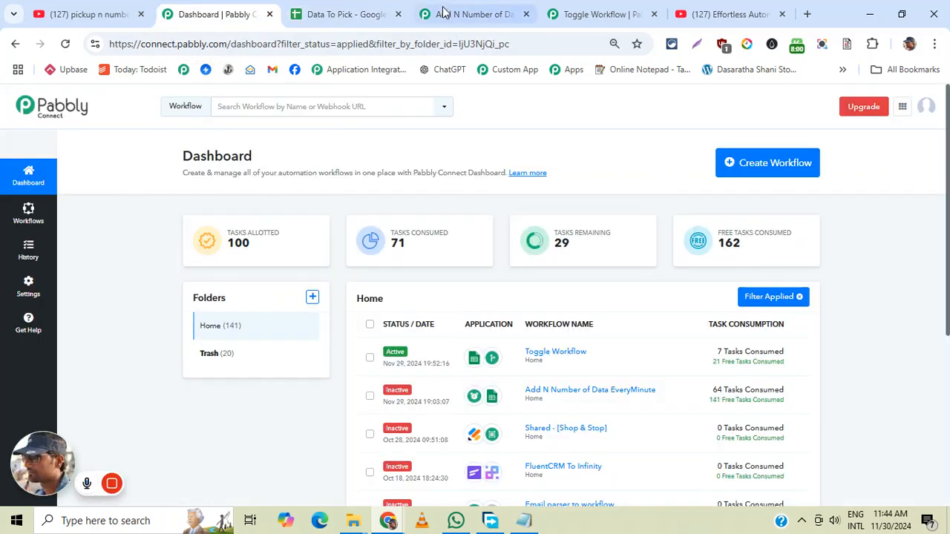
{"action": "left_click", "coordinate": [464, 14]}
- Open the route's step 3 Pabbly Connect Manager action and examine its selected workflow and workflow status
{"action": "scroll", "coordinate": [656, 303], "scroll_direction": "down", "scroll_amount": 3}
{"action": "left_click", "coordinate": [589, 338]}
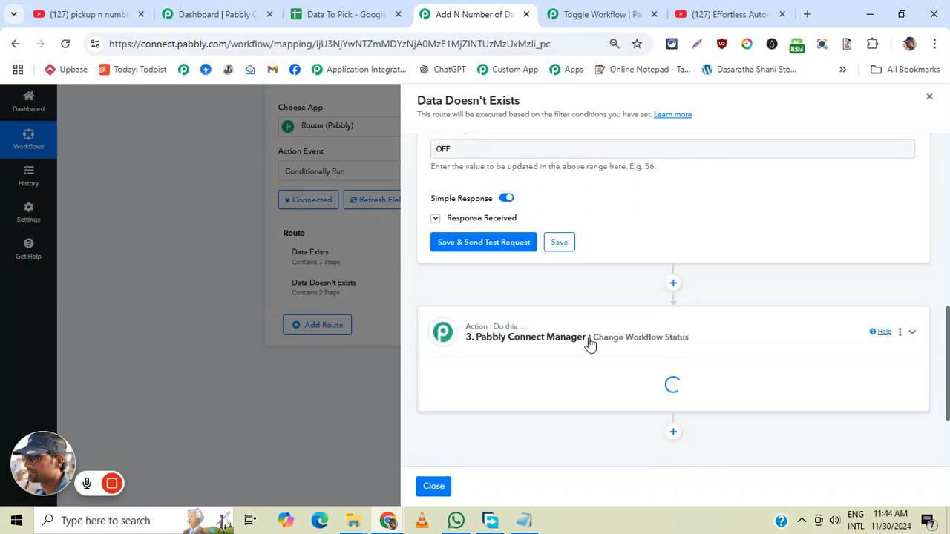
{"action": "scroll", "coordinate": [695, 342], "scroll_direction": "down", "scroll_amount": 4}
{"action": "scroll", "coordinate": [683, 326], "scroll_direction": "up", "scroll_amount": 2}
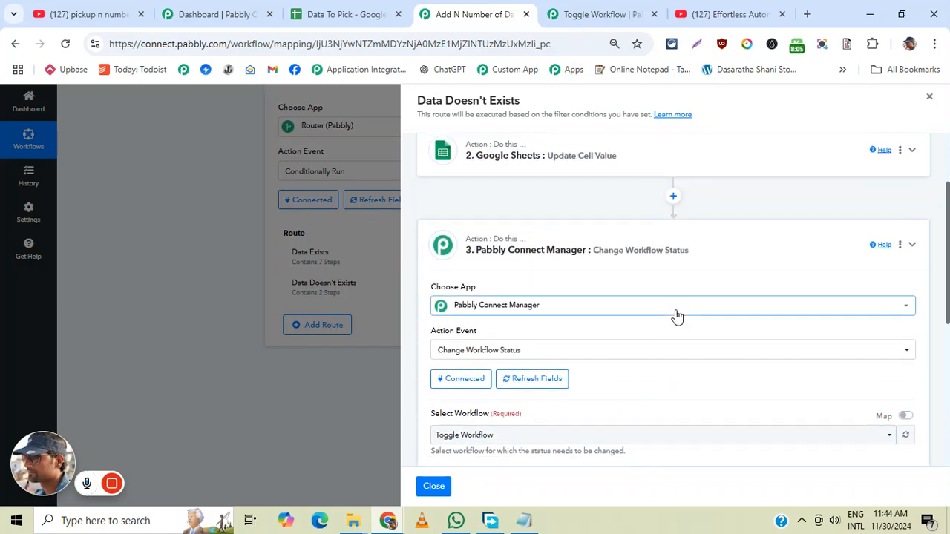
{"action": "scroll", "coordinate": [653, 316], "scroll_direction": "down", "scroll_amount": 4}
{"action": "scroll", "coordinate": [519, 256], "scroll_direction": "up", "scroll_amount": 1}
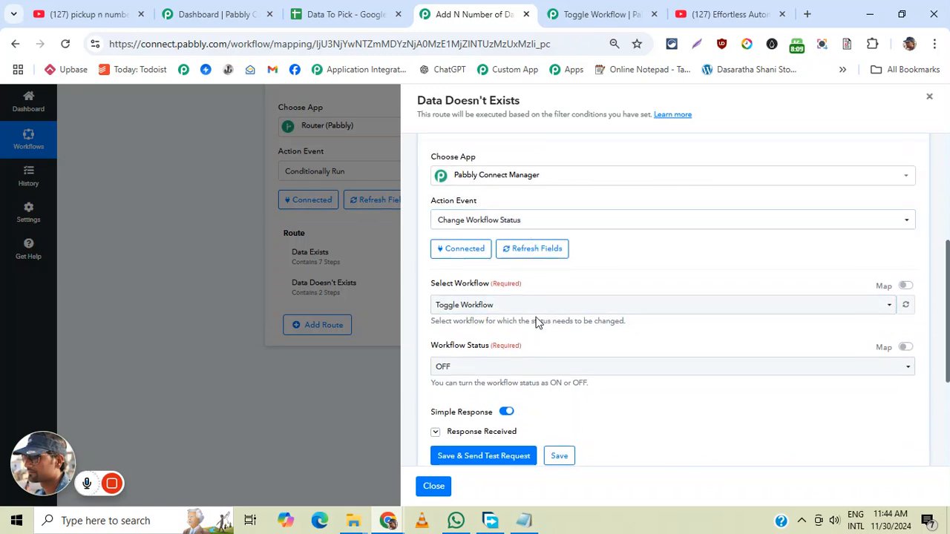
- Refresh the workflow list, select Add N Number of Data EveryMinute for the Change Workflow Status action, and save and test the action
{"action": "left_click", "coordinate": [824, 308]}
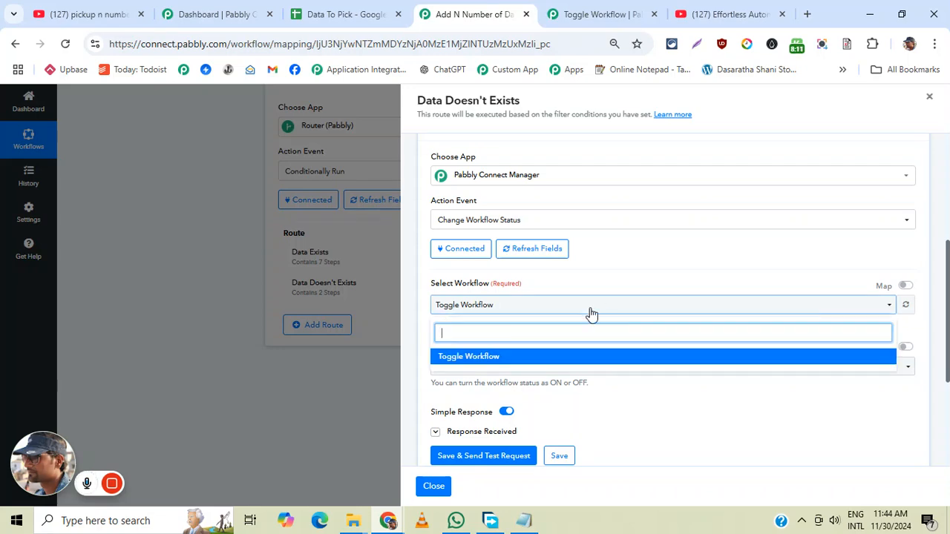
{"action": "left_click", "coordinate": [905, 305]}
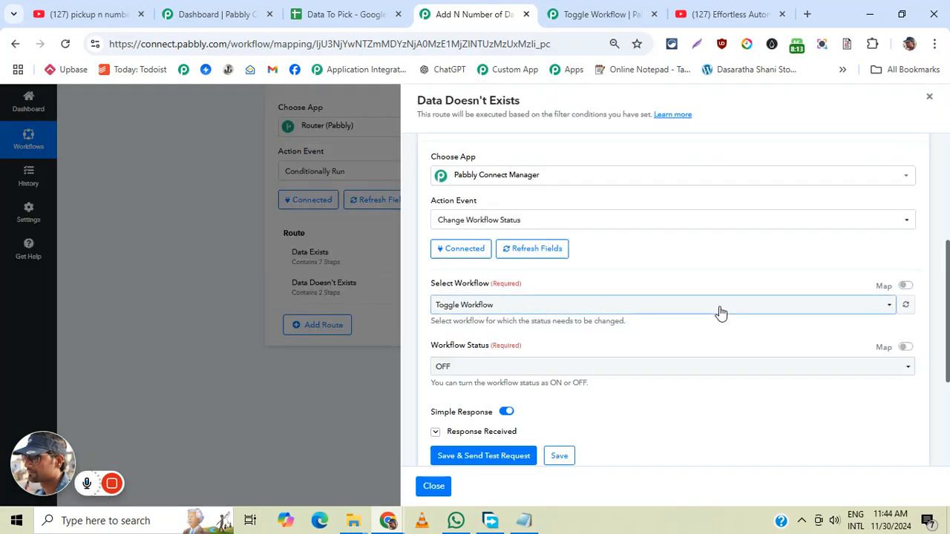
{"action": "left_click", "coordinate": [649, 309]}
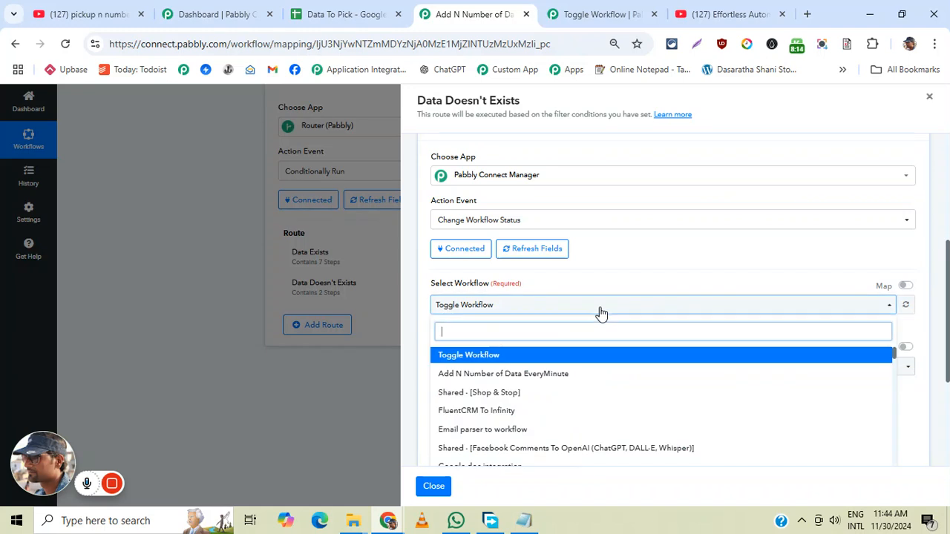
{"action": "left_click", "coordinate": [498, 374]}
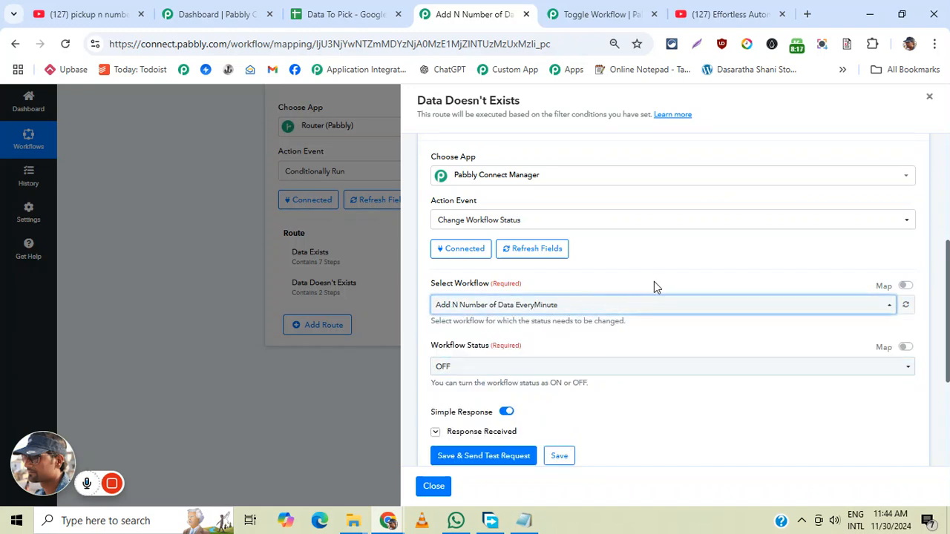
{"action": "left_click", "coordinate": [560, 457]}
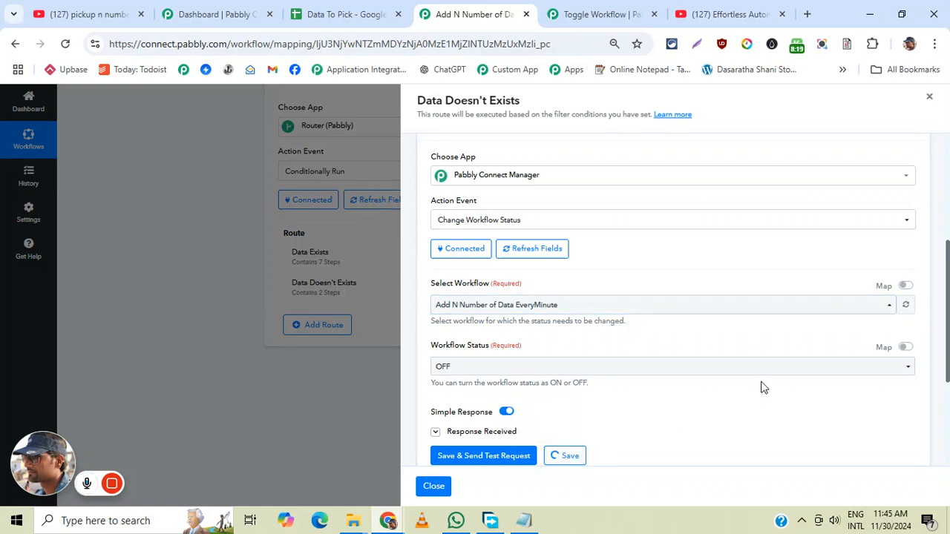
{"action": "left_click", "coordinate": [509, 456]}
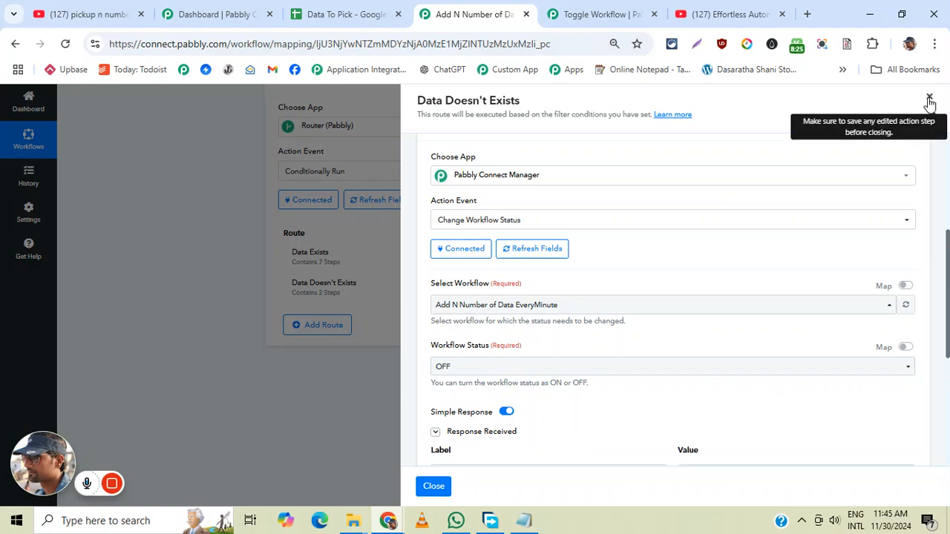
{"action": "left_click", "coordinate": [929, 100]}
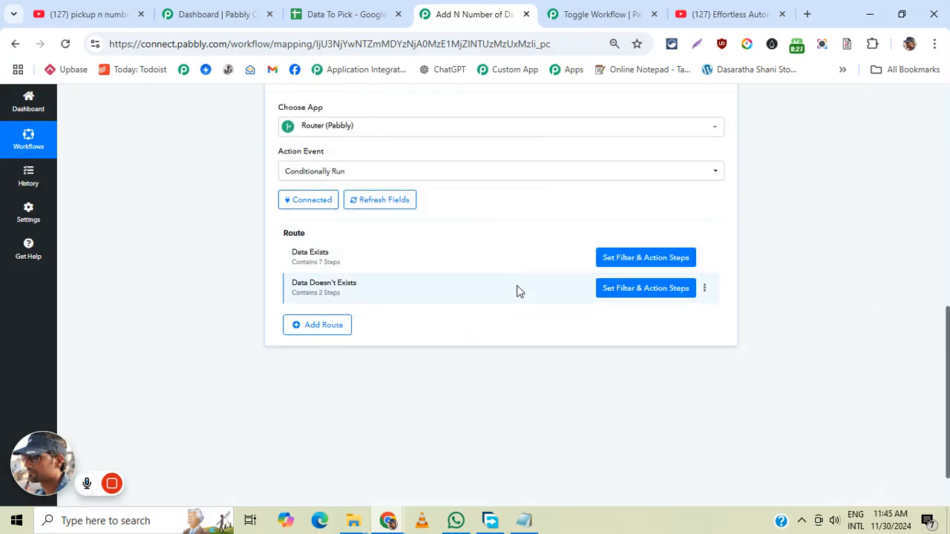
- Open the Toggle Workflow and compare its Google Sheets trigger with the Workflow Status column in the Records sheet
{"action": "left_click", "coordinate": [594, 14]}
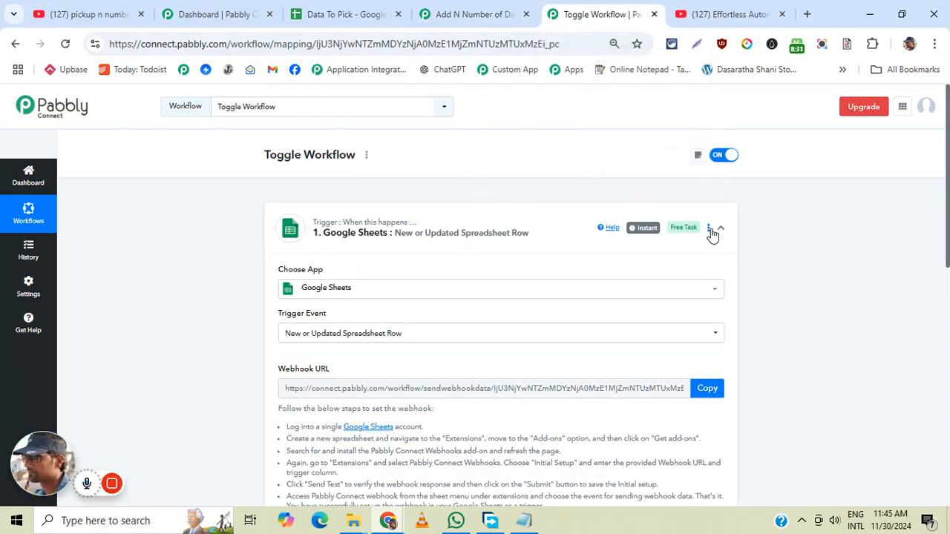
{"action": "scroll", "coordinate": [711, 234], "scroll_direction": "down", "scroll_amount": 3}
{"action": "left_click", "coordinate": [343, 14]}
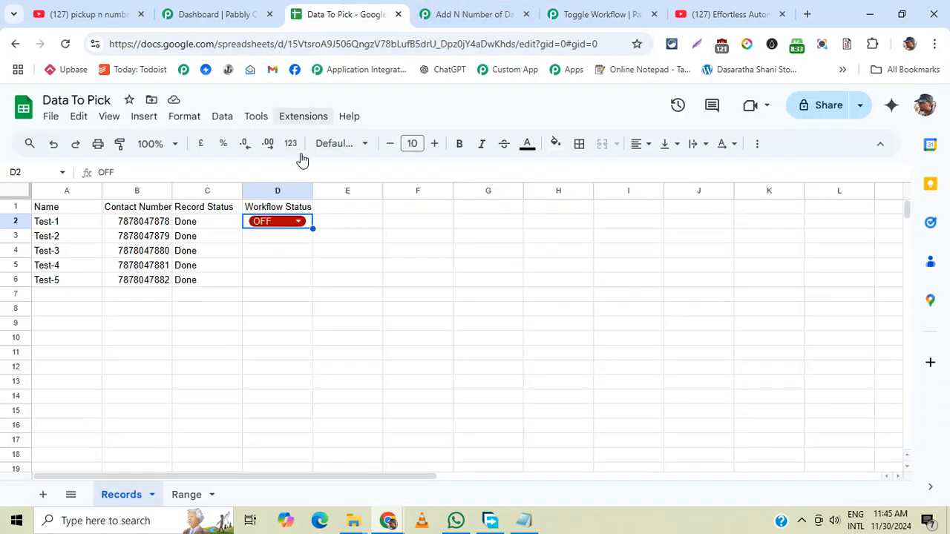
{"action": "left_click", "coordinate": [571, 14]}
- Examine the Google Sheets trigger's received response in the Toggle Workflow, especially the Workflow Status value
{"action": "scroll", "coordinate": [512, 220], "scroll_direction": "down", "scroll_amount": 2}
{"action": "left_click", "coordinate": [409, 282]}
{"action": "scroll", "coordinate": [581, 260], "scroll_direction": "down", "scroll_amount": 2}
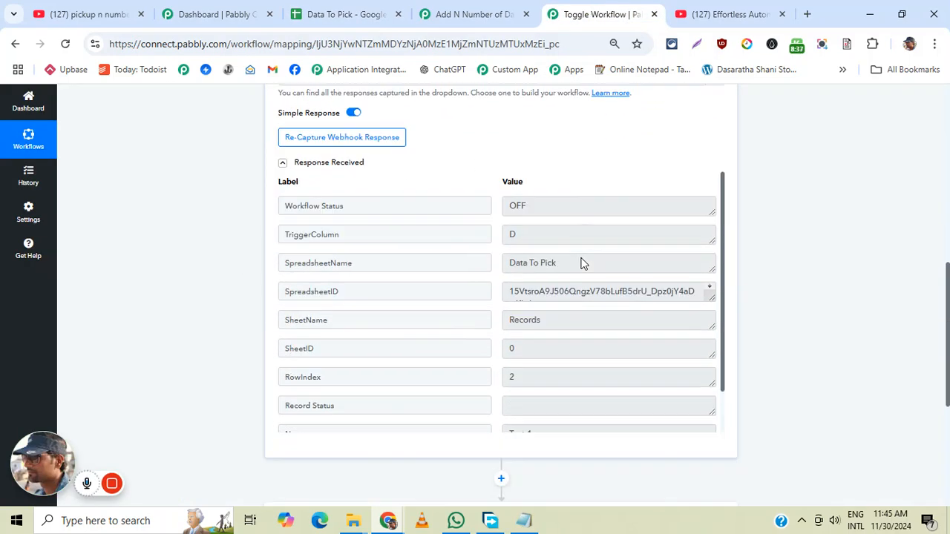
{"action": "scroll", "coordinate": [579, 297], "scroll_direction": "down", "scroll_amount": 1}
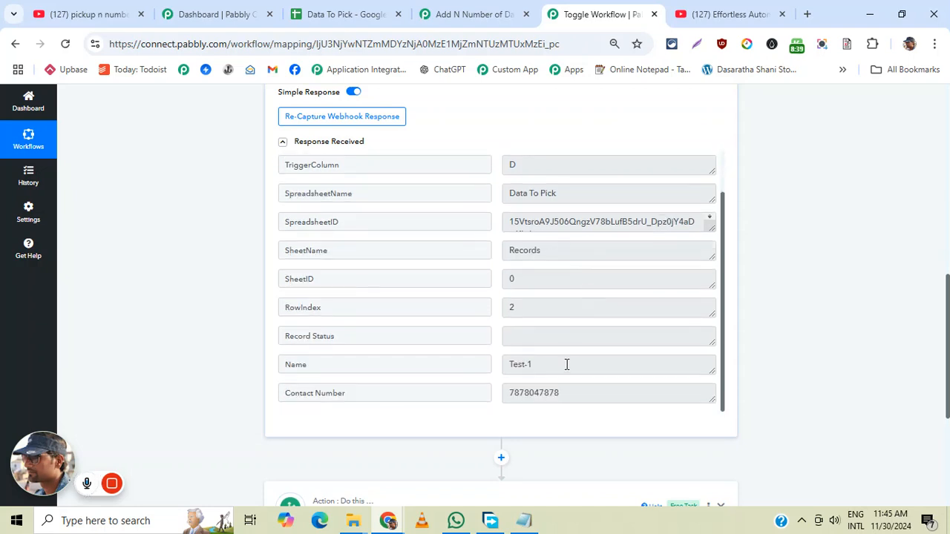
{"action": "scroll", "coordinate": [579, 327], "scroll_direction": "up", "scroll_amount": 2}
{"action": "double_click", "coordinate": [542, 188]}
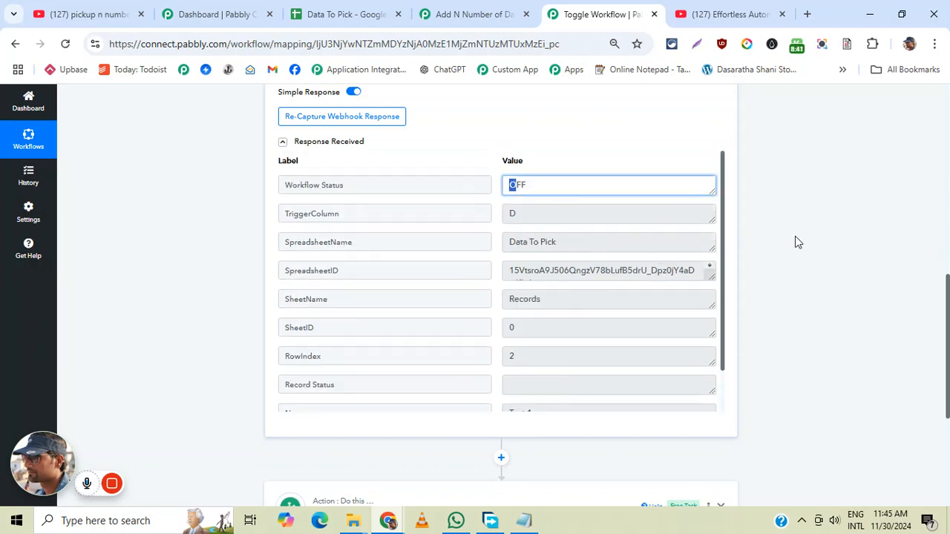
- Open the router's OFF route and examine its filter condition and the Change Workflow Status action's selected workflow and status
{"action": "scroll", "coordinate": [551, 280], "scroll_direction": "down", "scroll_amount": 3}
{"action": "left_click", "coordinate": [497, 284]}
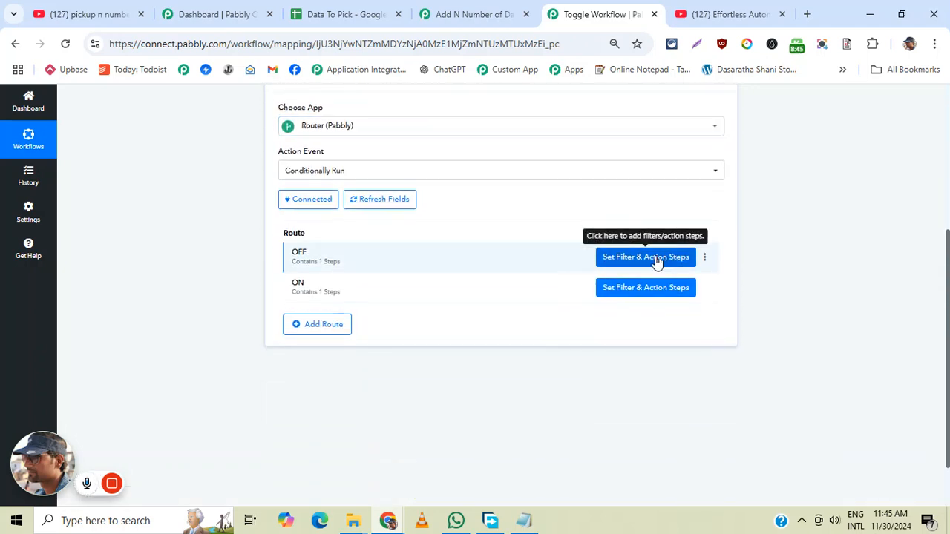
{"action": "left_click", "coordinate": [656, 265]}
{"action": "left_click", "coordinate": [660, 176]}
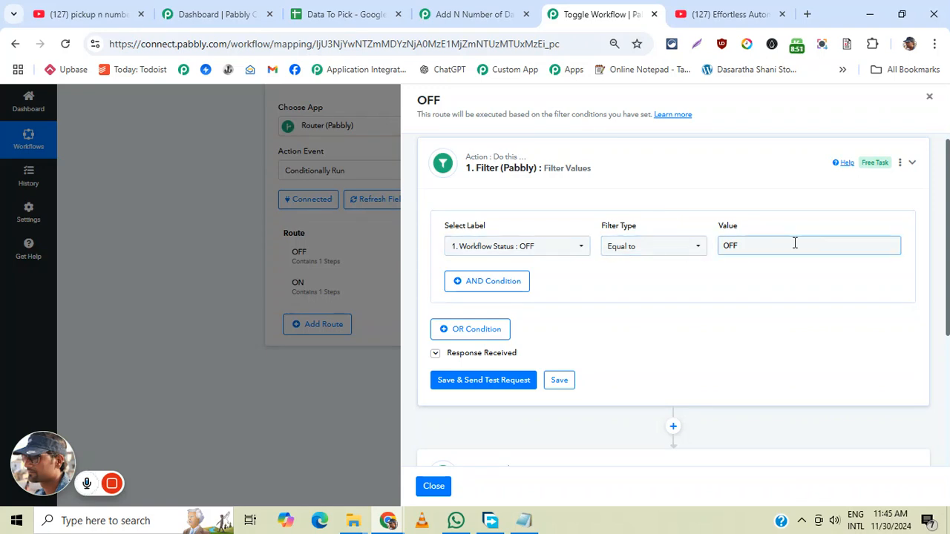
{"action": "scroll", "coordinate": [795, 243], "scroll_direction": "down", "scroll_amount": 2}
{"action": "scroll", "coordinate": [795, 243], "scroll_direction": "down", "scroll_amount": 1}
{"action": "left_click", "coordinate": [616, 262]}
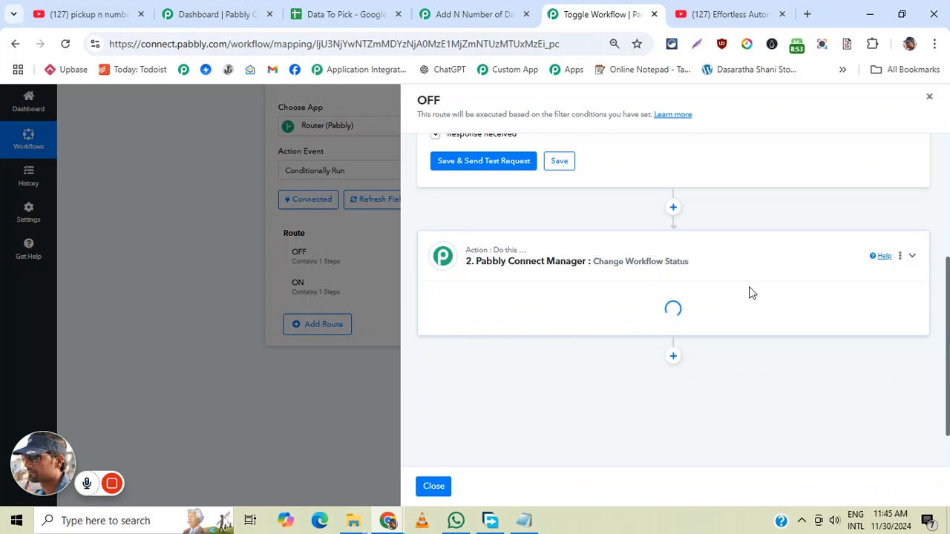
{"action": "scroll", "coordinate": [563, 291], "scroll_direction": "down", "scroll_amount": 2}
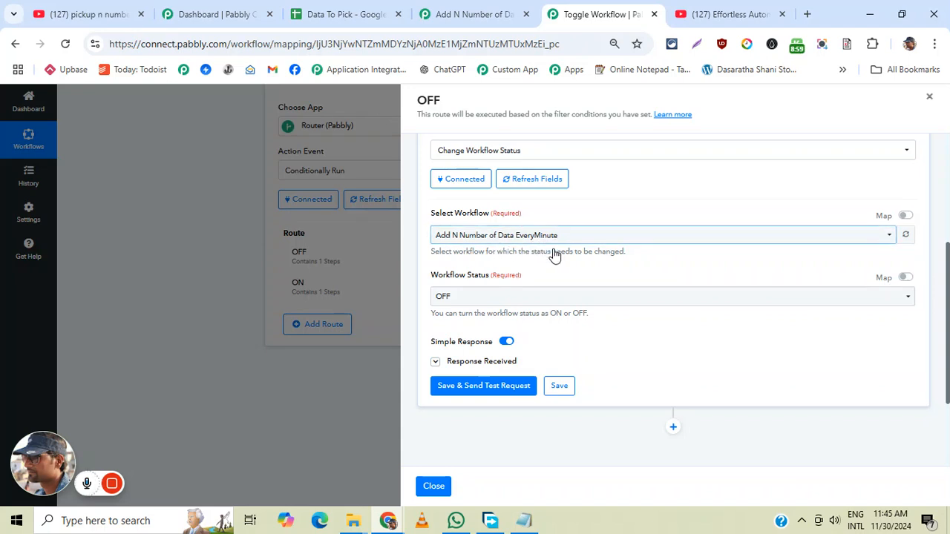
{"action": "left_click", "coordinate": [929, 97]}
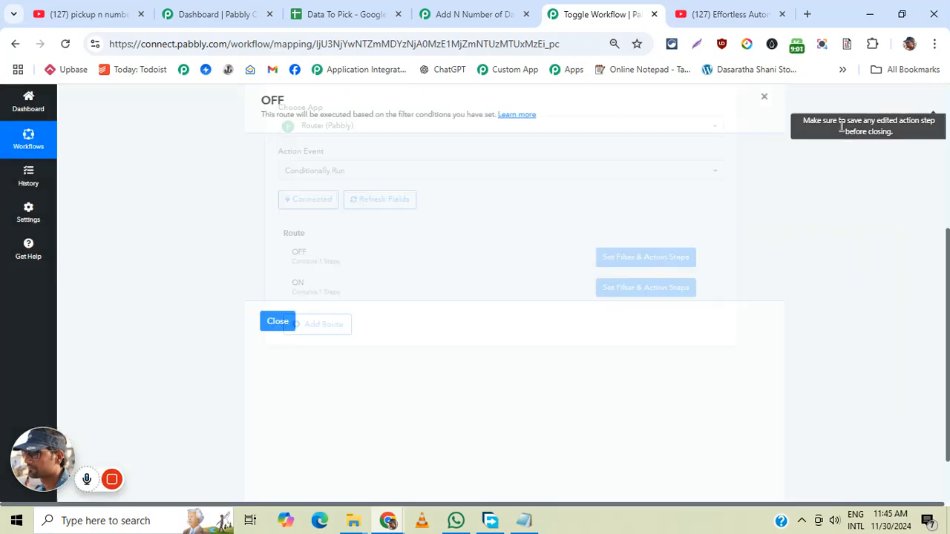
- Open the router's ON route and examine the workflow and status selected in its Change Workflow Status action
{"action": "left_click", "coordinate": [644, 287]}
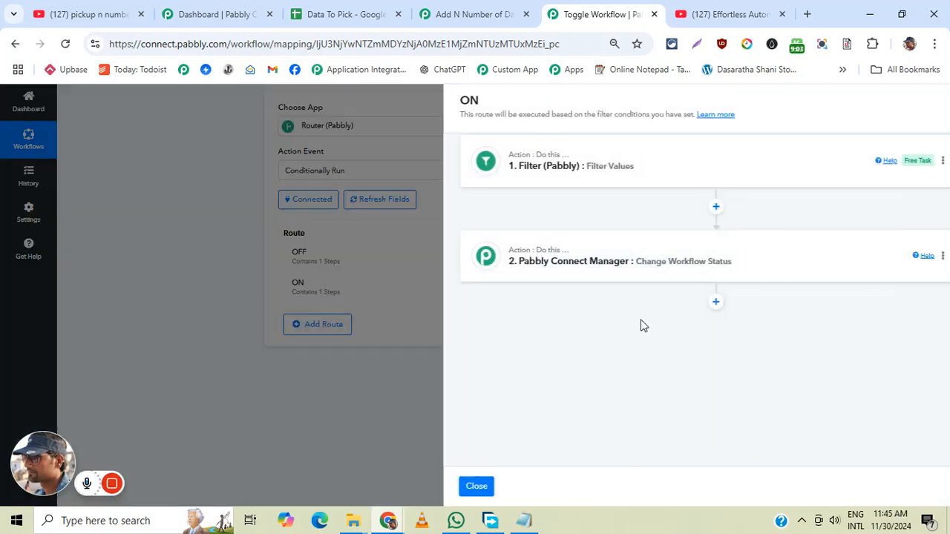
{"action": "left_click", "coordinate": [562, 260]}
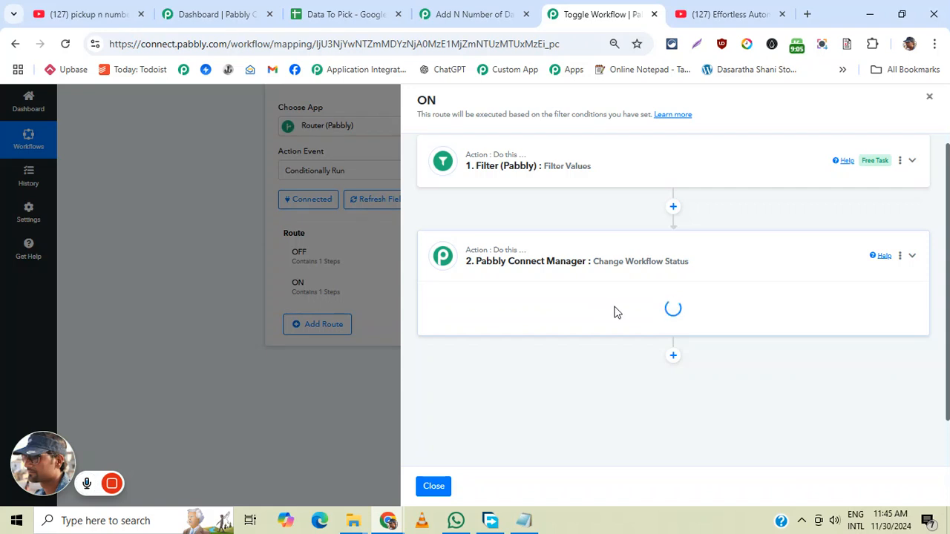
{"action": "scroll", "coordinate": [641, 334], "scroll_direction": "down", "scroll_amount": 3}
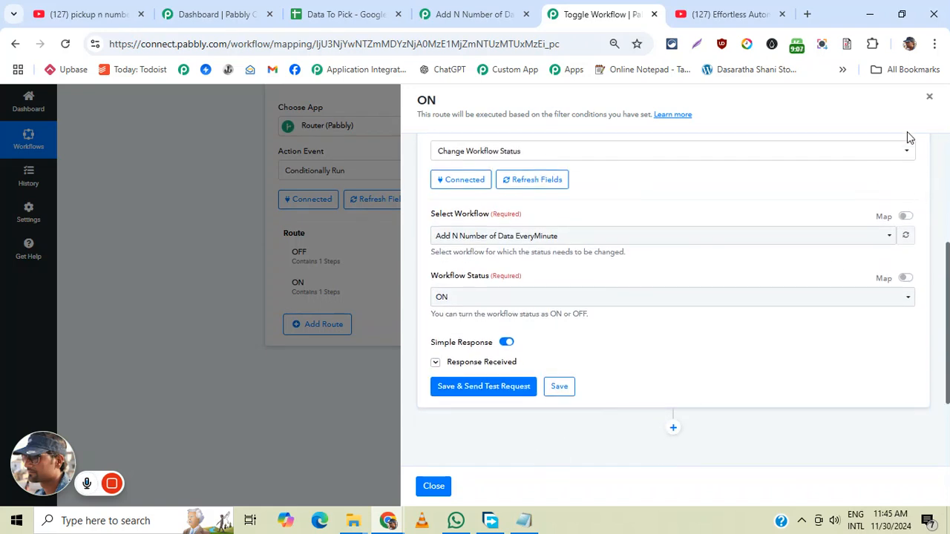
{"action": "left_click", "coordinate": [929, 100]}
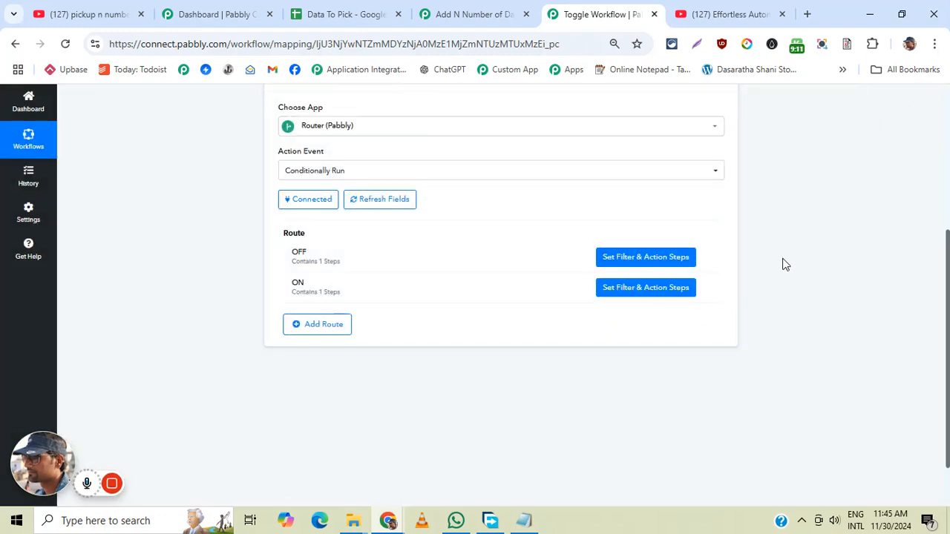